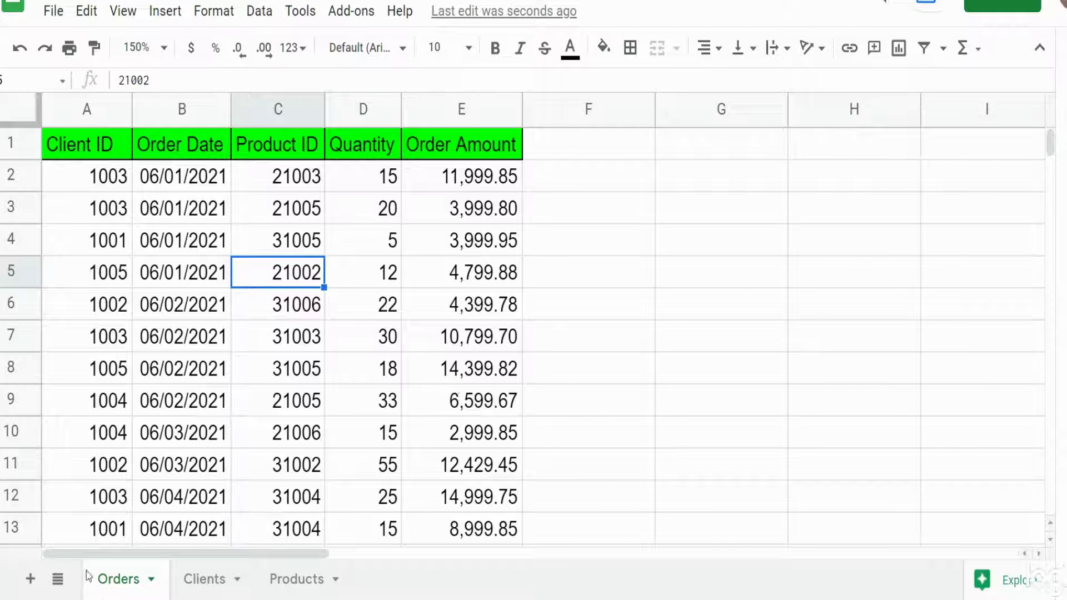
Review the Orders columns: Client ID, Order Date, Product ID, Quantity and Order Amount.
{"action": "left_click", "coordinate": [195, 333]}
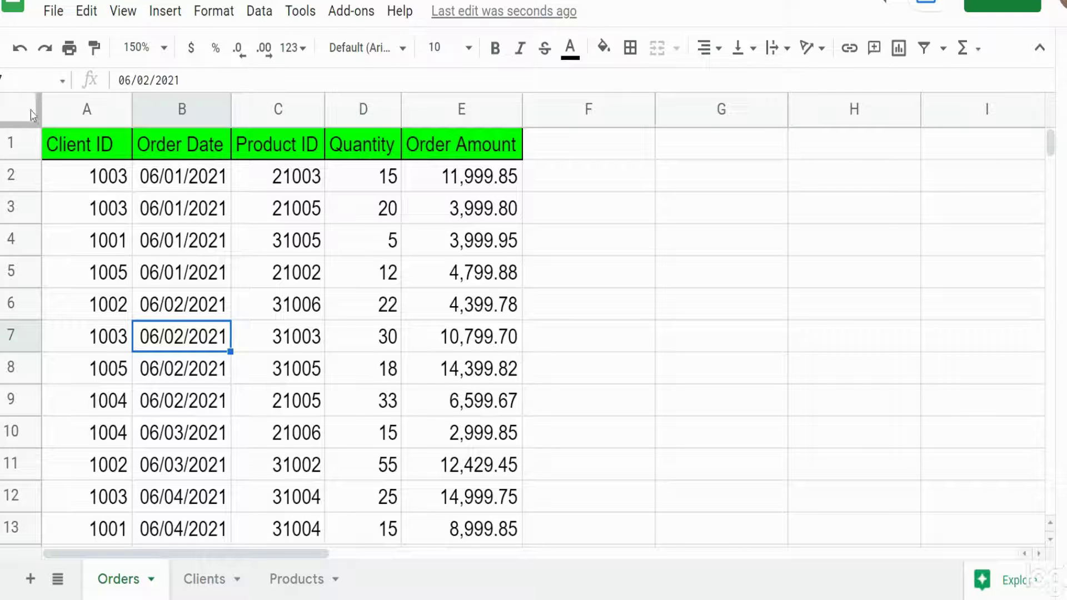
{"action": "left_click", "coordinate": [84, 114]}
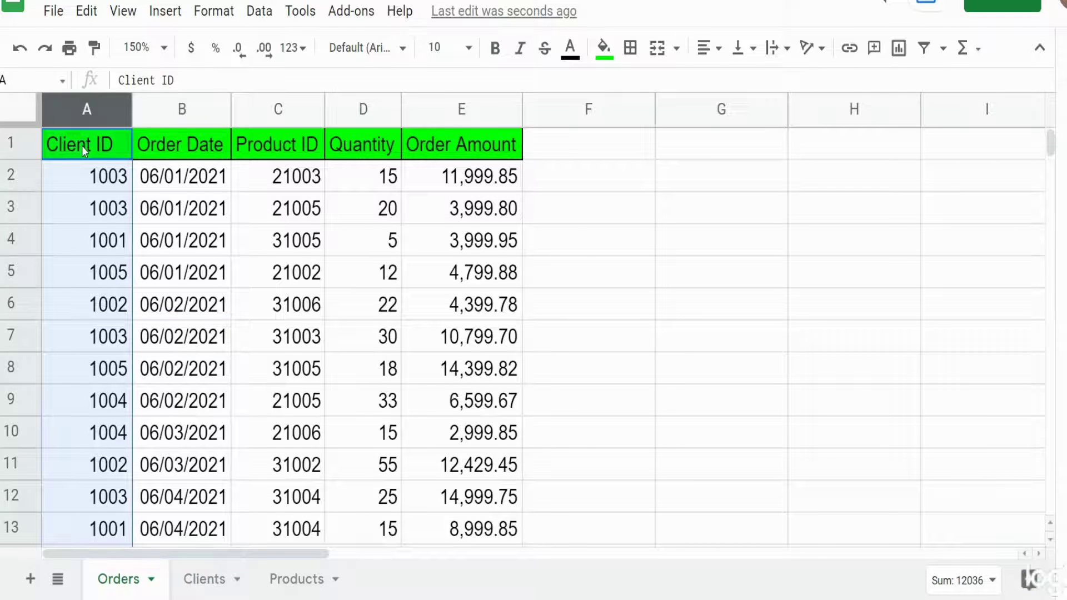
{"action": "left_click", "coordinate": [166, 117]}
{"action": "left_click", "coordinate": [259, 118]}
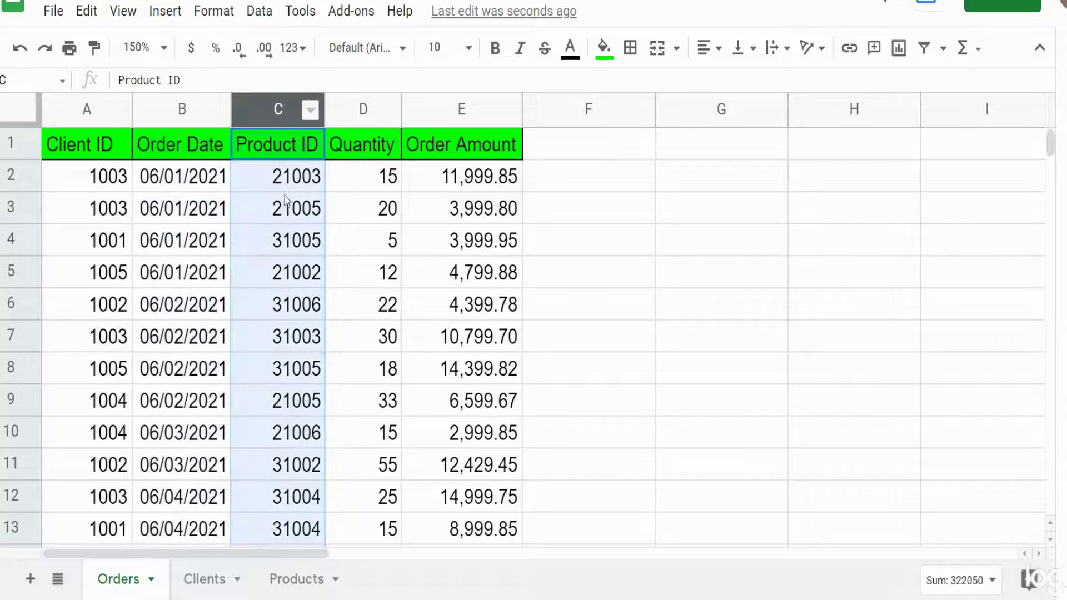
{"action": "left_click", "coordinate": [348, 117]}
{"action": "left_click", "coordinate": [450, 114]}
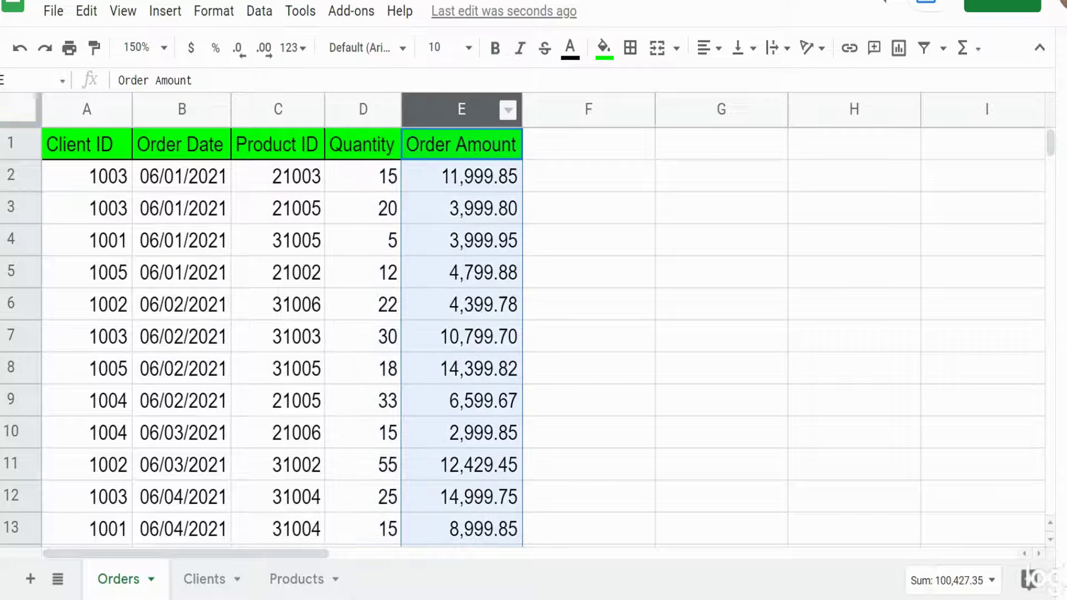
Review the Client ID and Client Name columns in Clients, then Product ID and Product Description in Products.
{"action": "left_click", "coordinate": [205, 580]}
{"action": "left_click", "coordinate": [229, 484]}
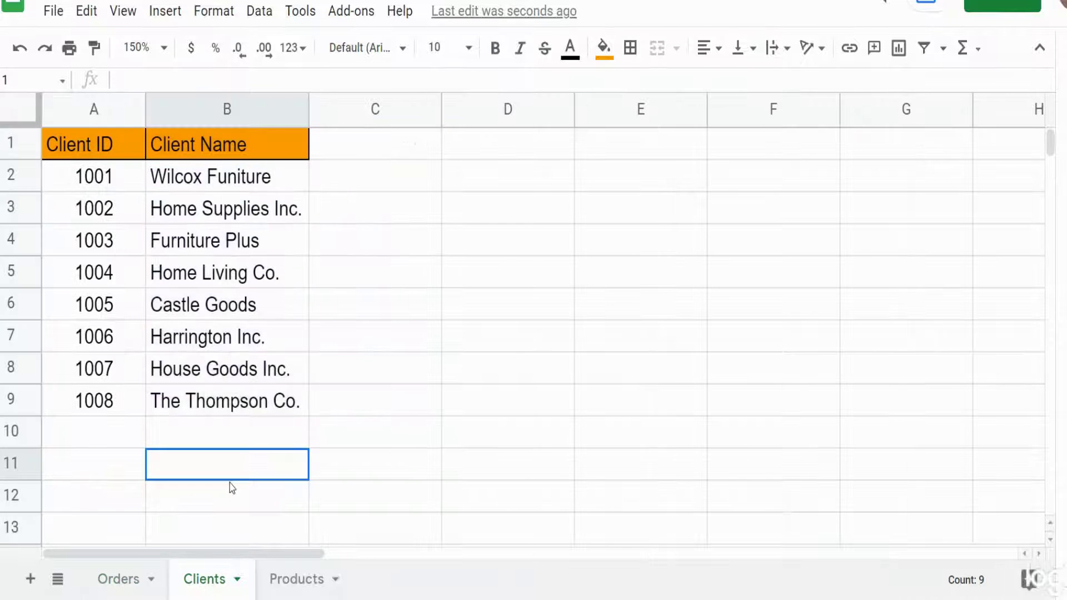
{"action": "left_click", "coordinate": [92, 109]}
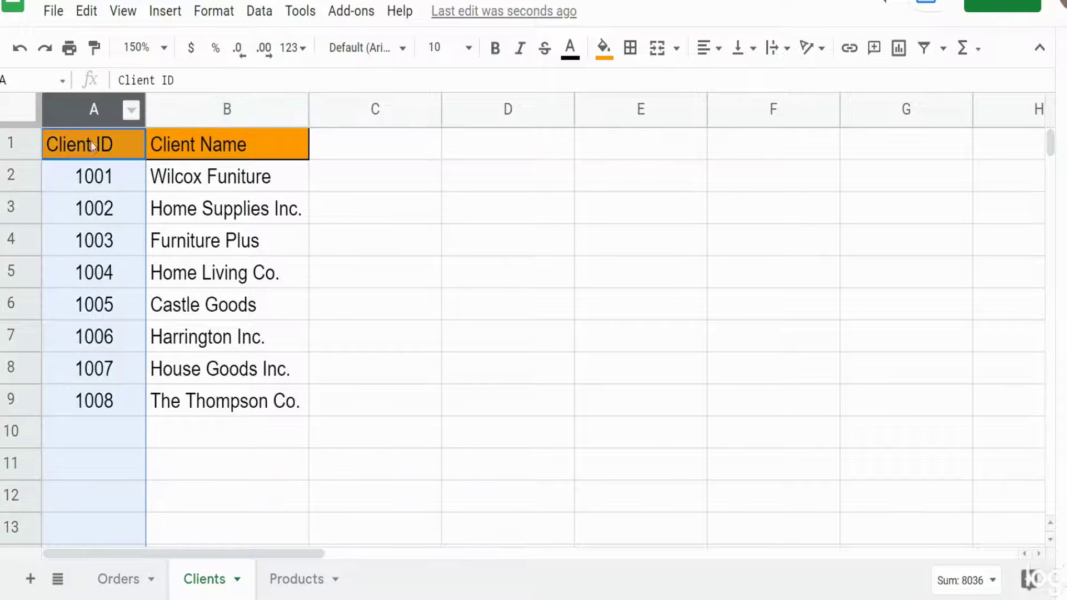
{"action": "left_click", "coordinate": [160, 181]}
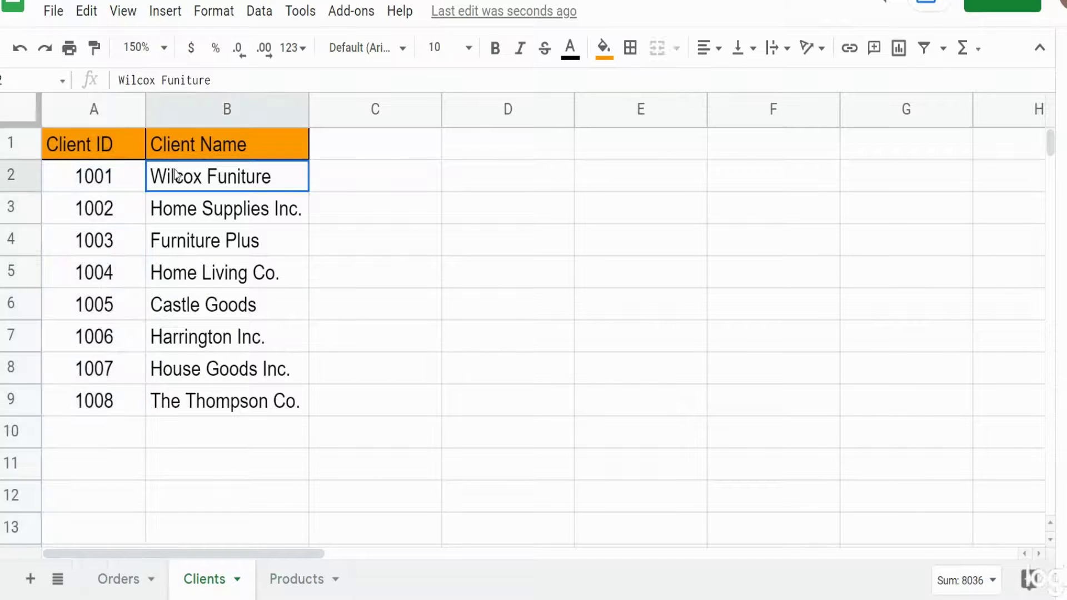
{"action": "left_click", "coordinate": [208, 115]}
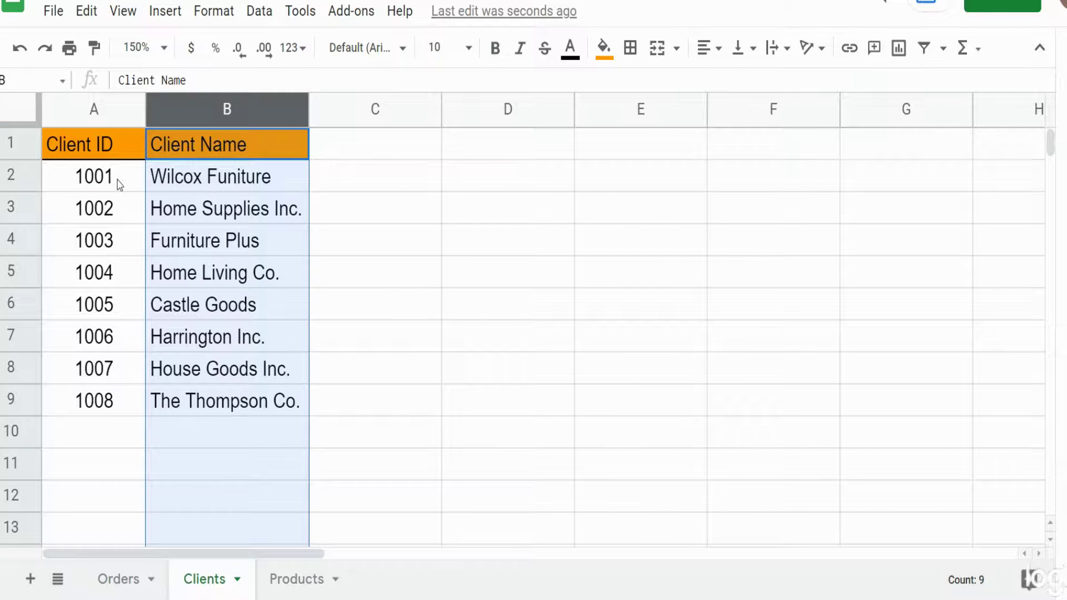
{"action": "left_click", "coordinate": [305, 577]}
{"action": "left_click", "coordinate": [100, 210]}
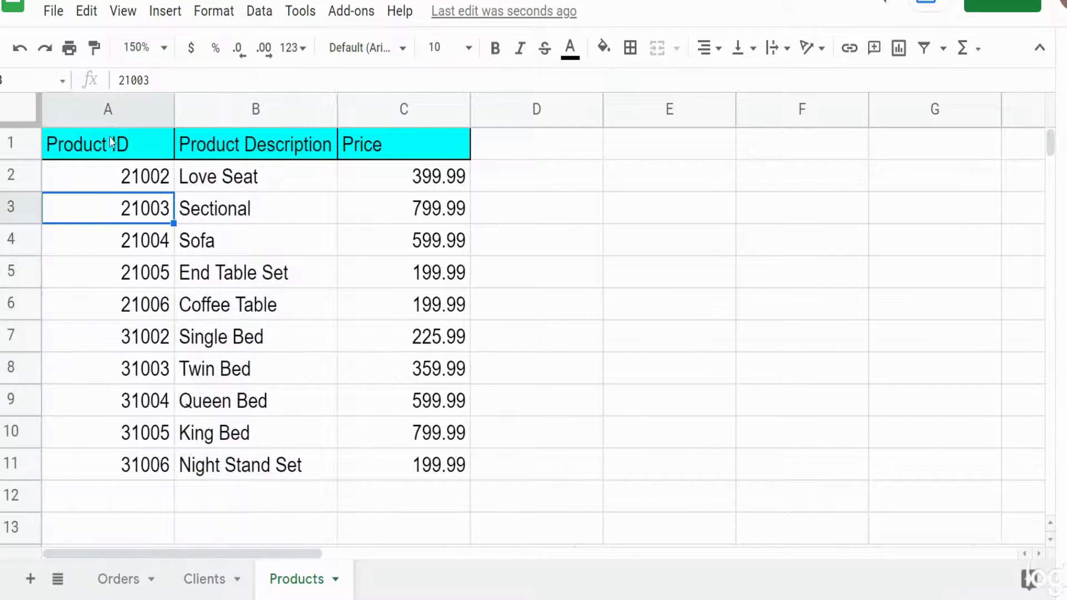
{"action": "left_click", "coordinate": [157, 110]}
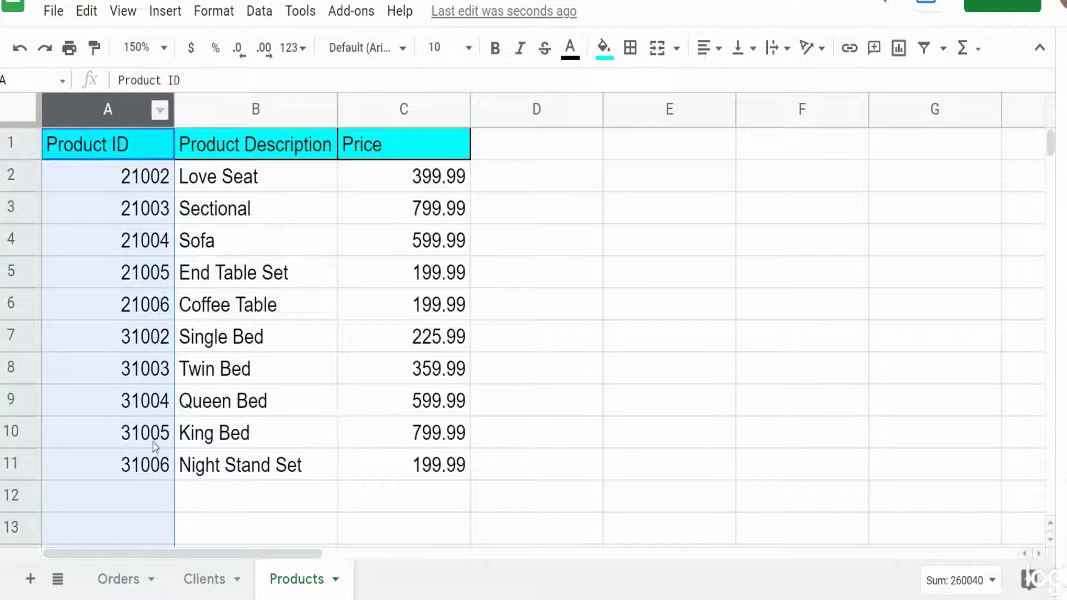
{"action": "left_click", "coordinate": [267, 114]}
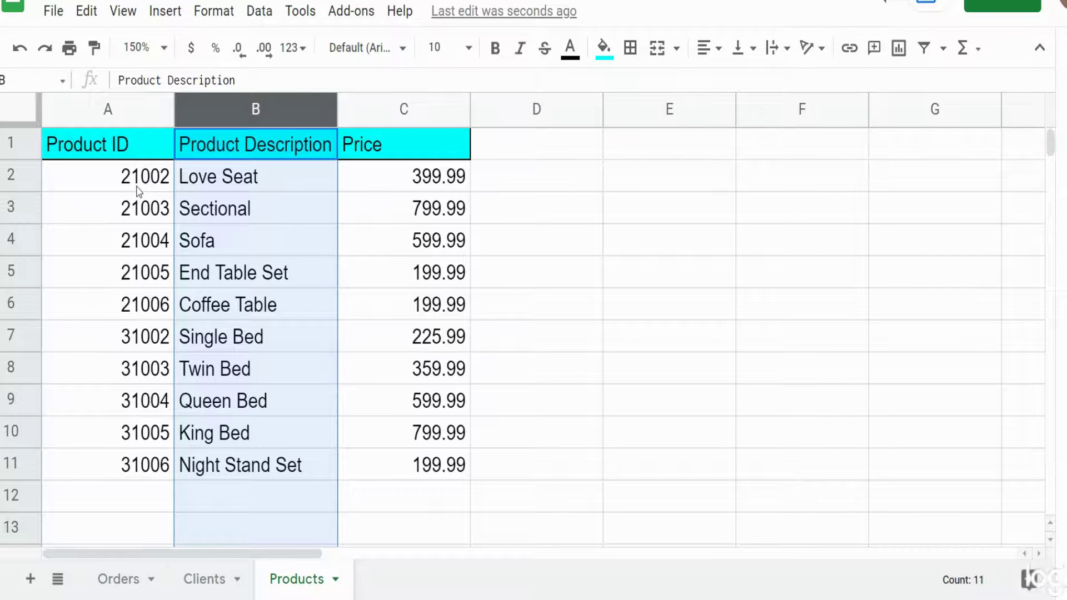
Back on Orders, point out the Client ID and Product ID header cells.
{"action": "left_click", "coordinate": [133, 580]}
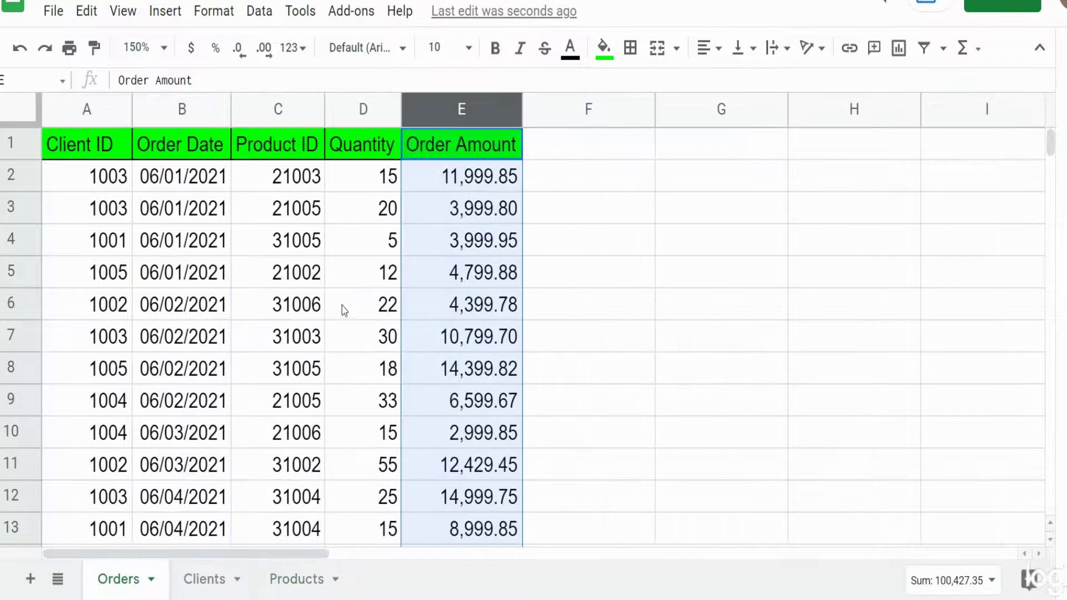
{"action": "left_click", "coordinate": [548, 383]}
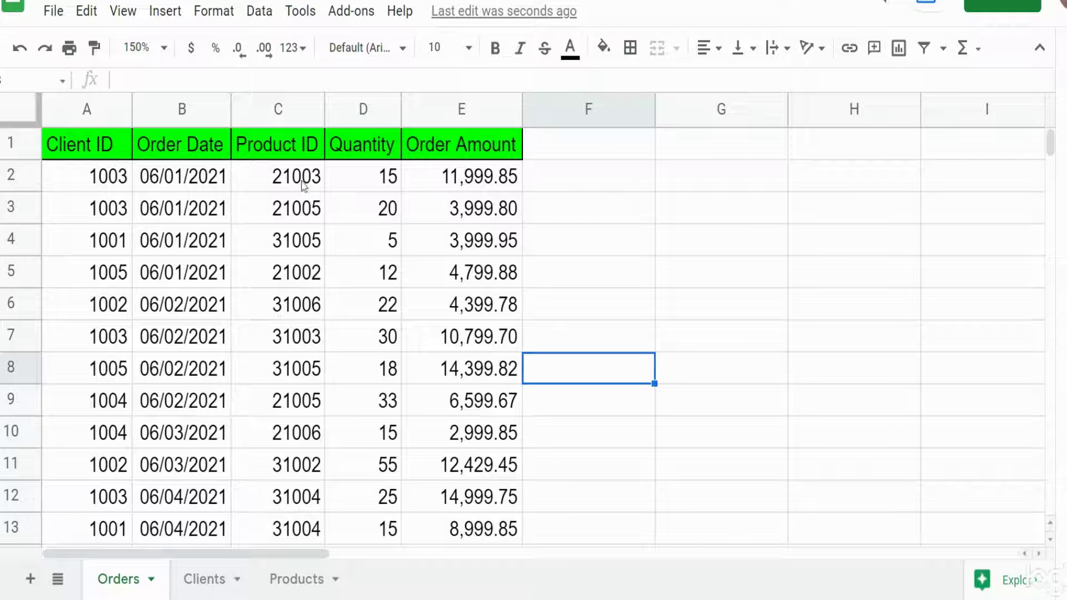
{"action": "left_click", "coordinate": [112, 157]}
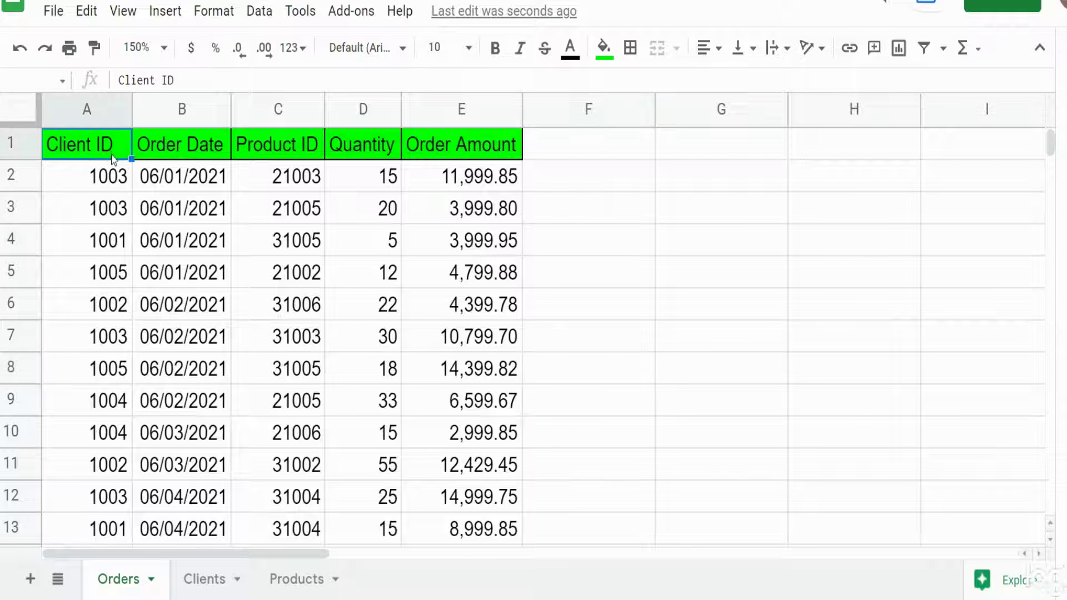
{"action": "left_click", "coordinate": [313, 143]}
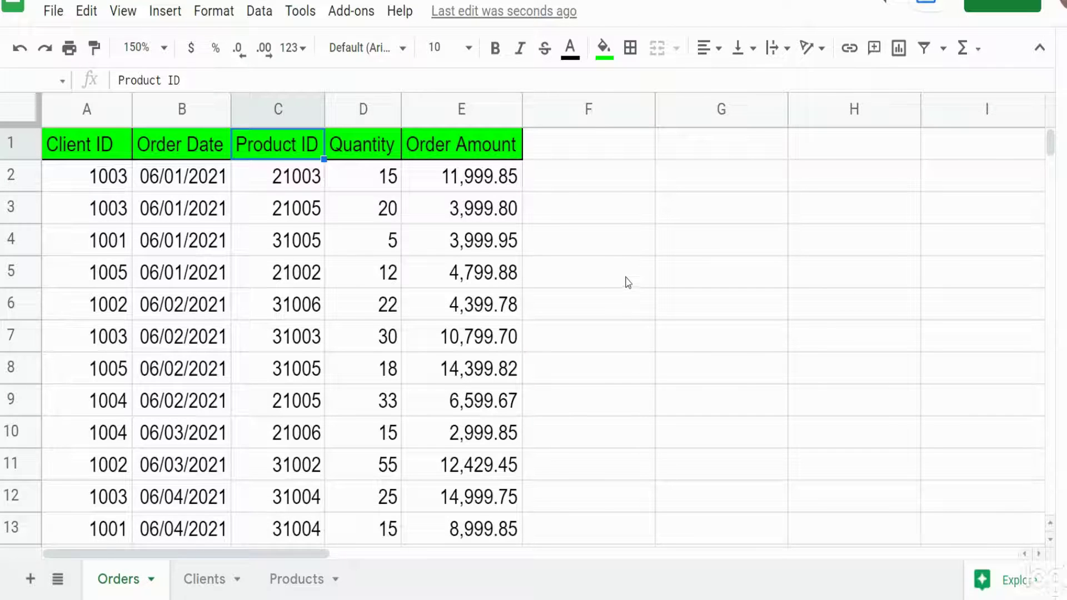
Add a new sheet named Query.
{"action": "left_click", "coordinate": [29, 580]}
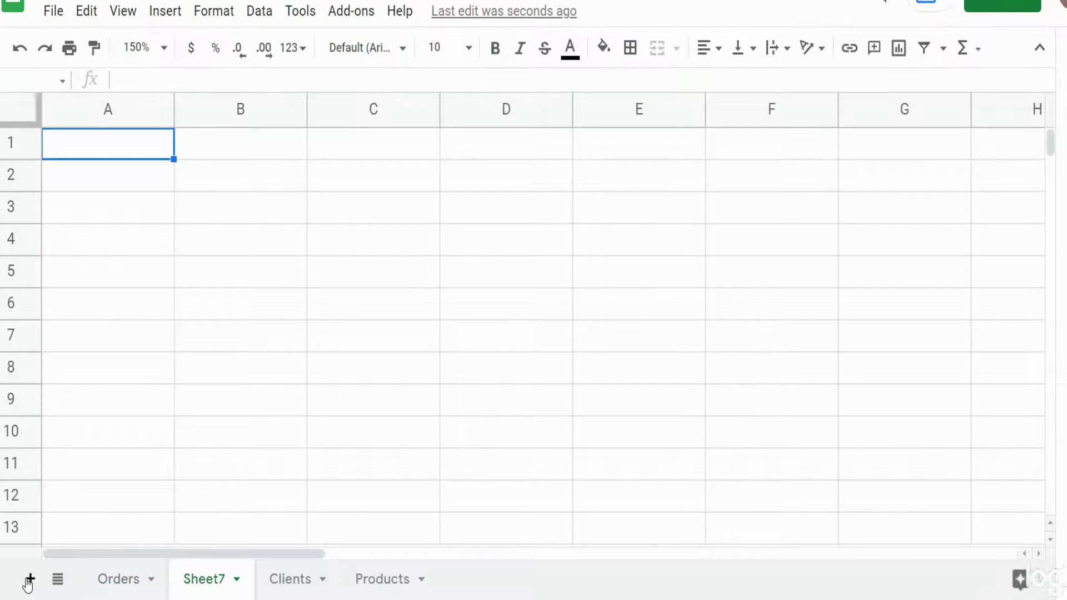
{"action": "double_click", "coordinate": [205, 578]}
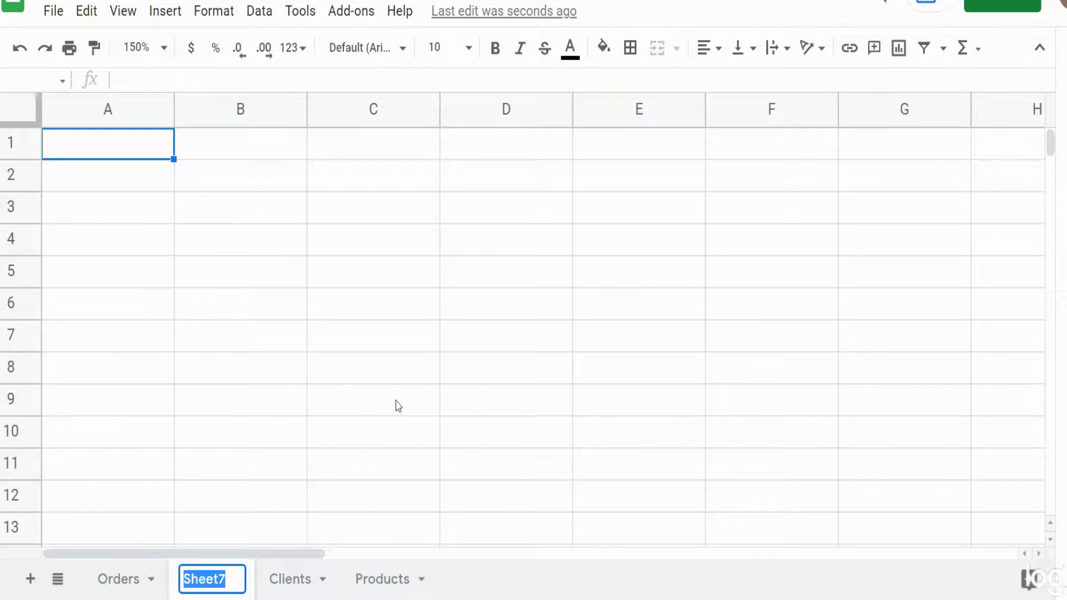
{"action": "type", "text": "Query"}
{"action": "key", "text": "Return"}
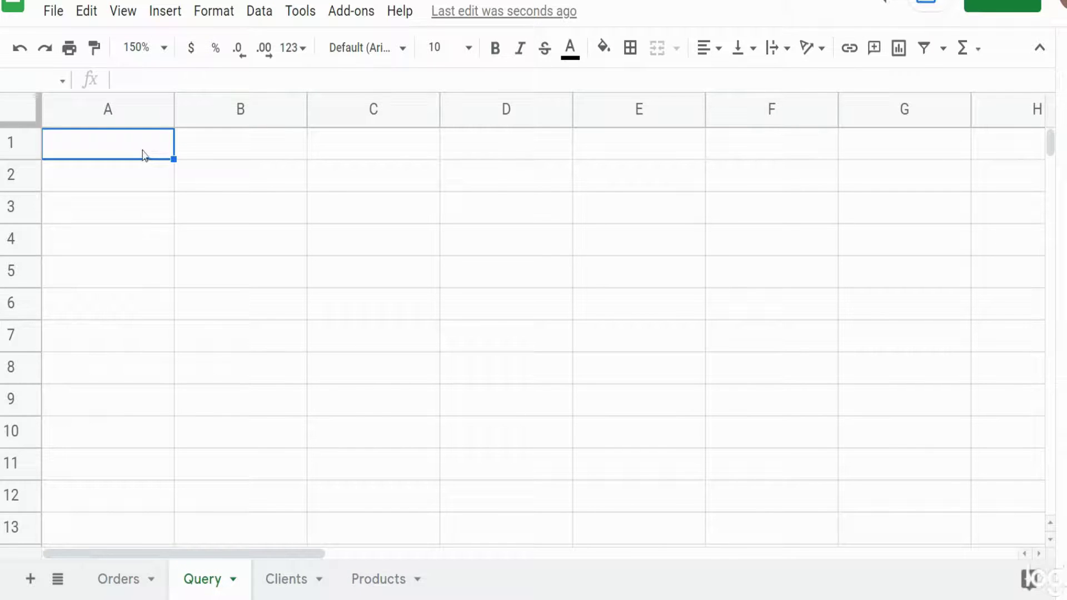
In cell A2, begin the formula =QUERY({.
{"action": "left_click", "coordinate": [149, 175]}
{"action": "type", "text": "=Qu"}
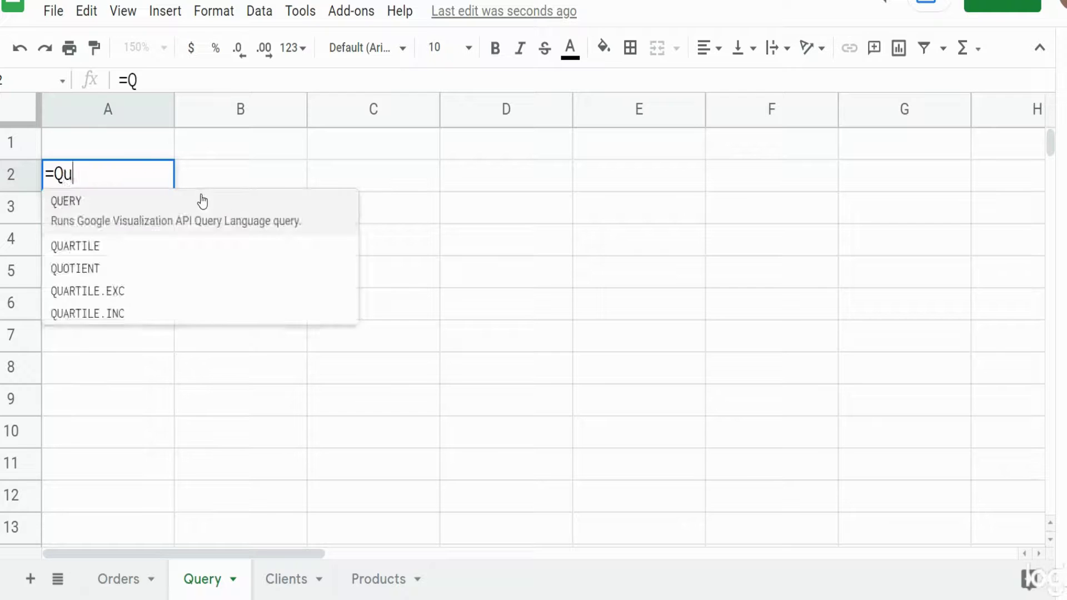
{"action": "key", "text": "Tab"}
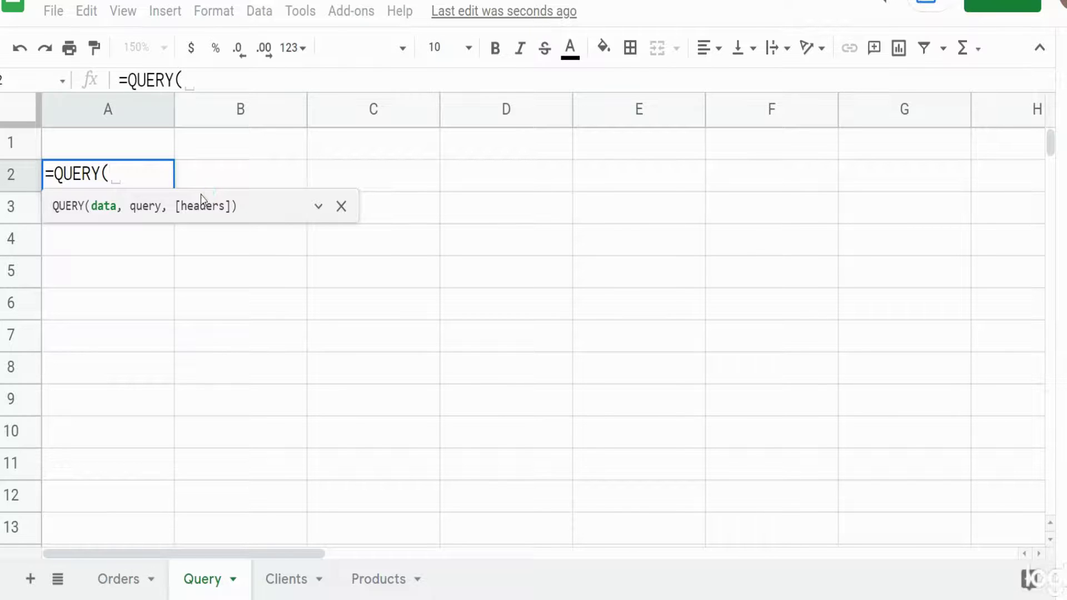
{"action": "type", "text": "{"}
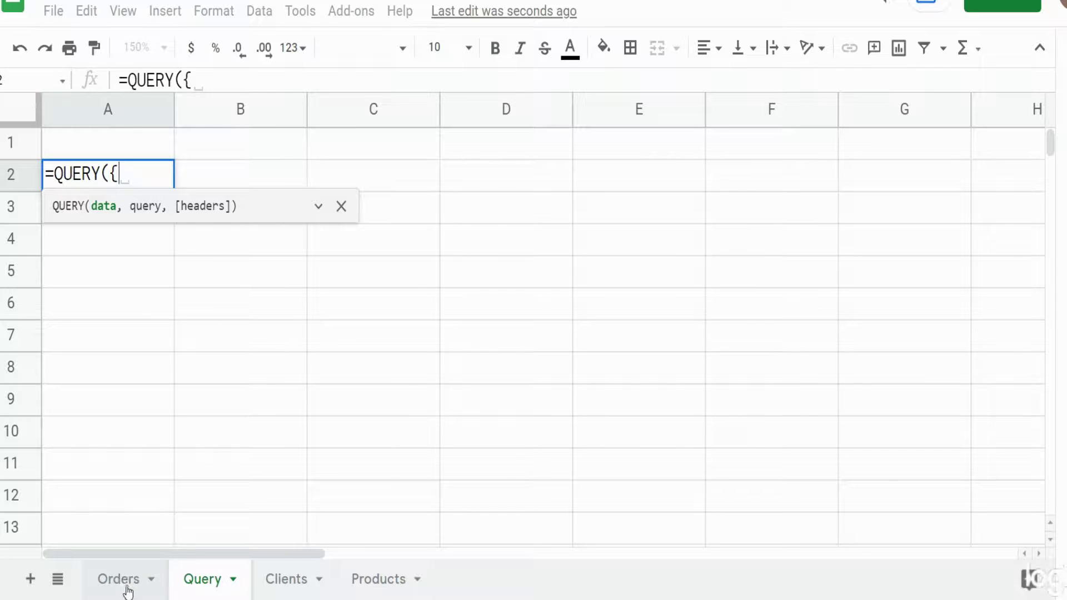
Add Orders!A2:E as the first array range in the formula, followed by a comma.
{"action": "left_click", "coordinate": [126, 586]}
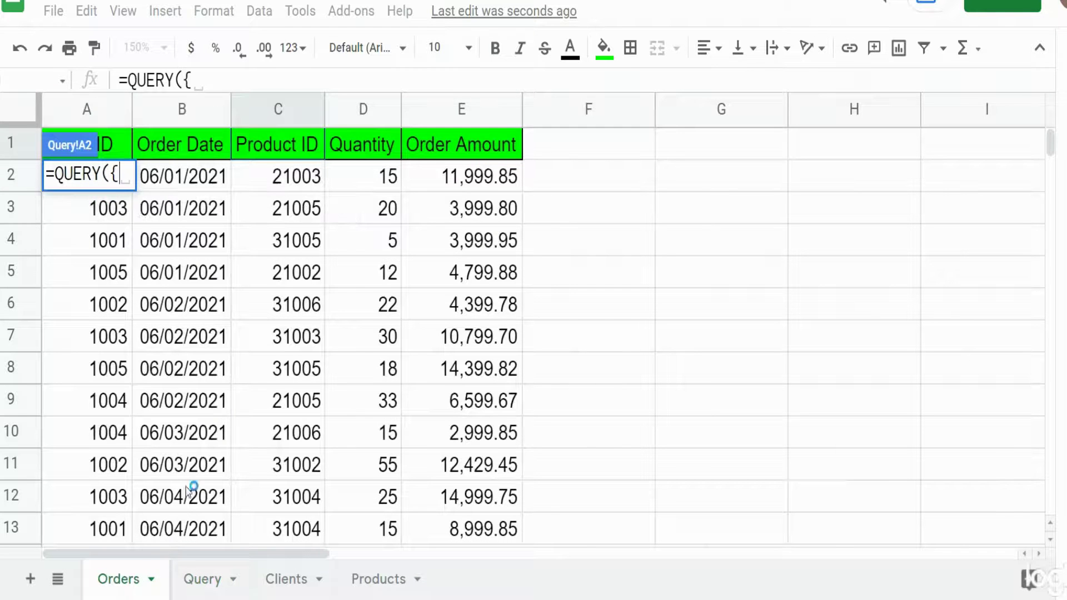
{"action": "left_click_drag", "start_coordinate": [107, 112], "coordinate": [456, 113]}
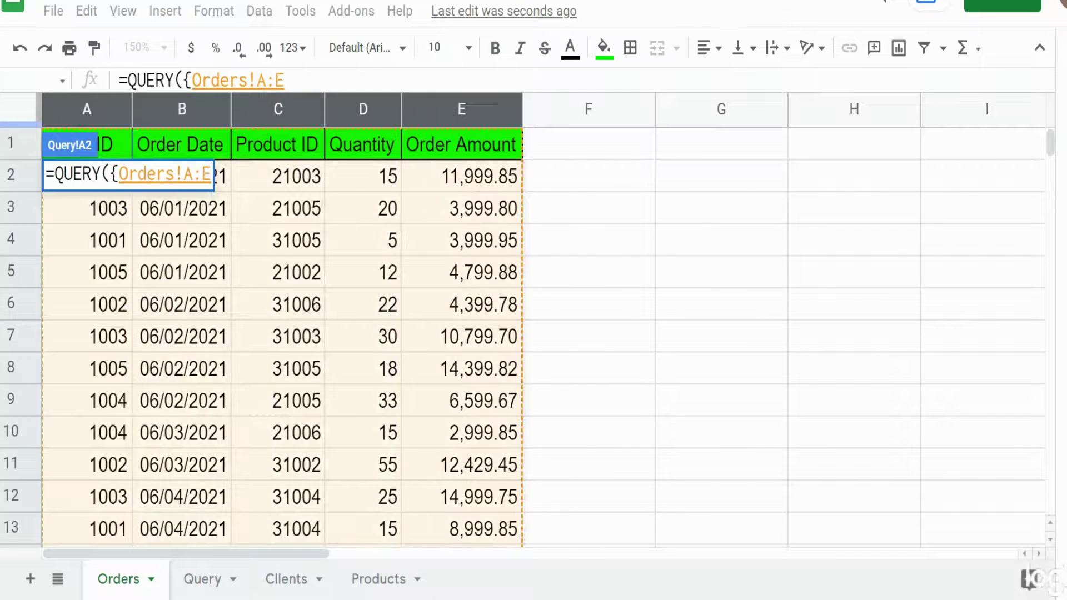
{"action": "left_click", "coordinate": [193, 172]}
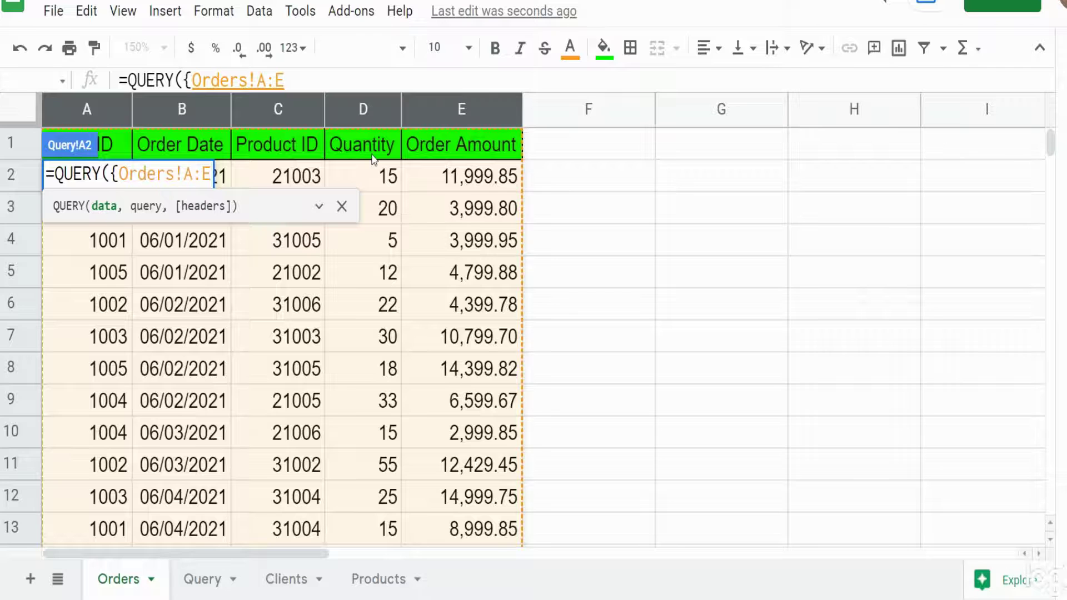
{"action": "type", "text": "2"}
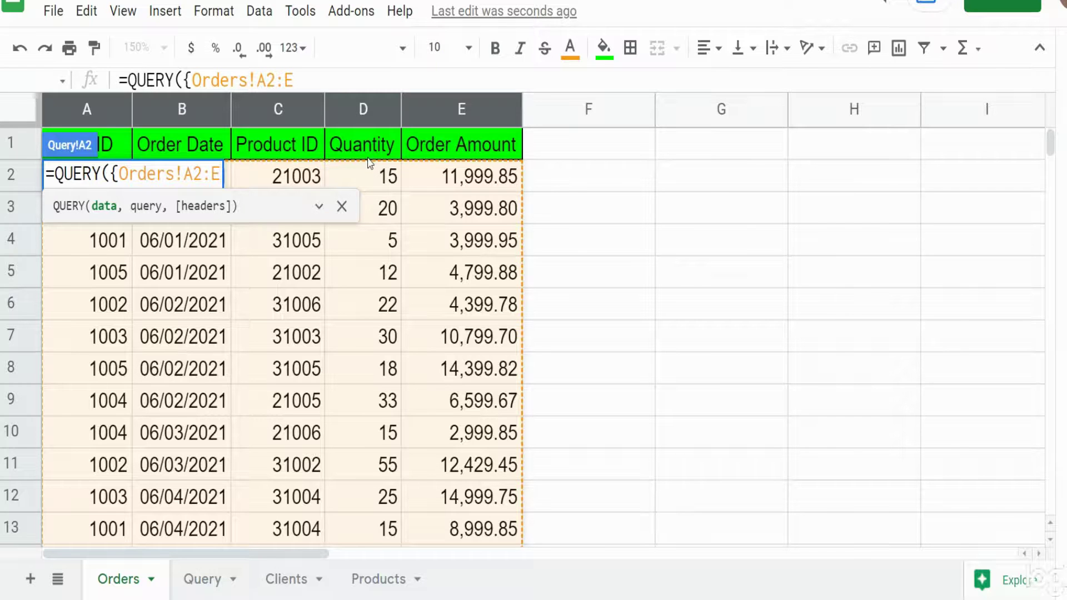
{"action": "type", "text": ","}
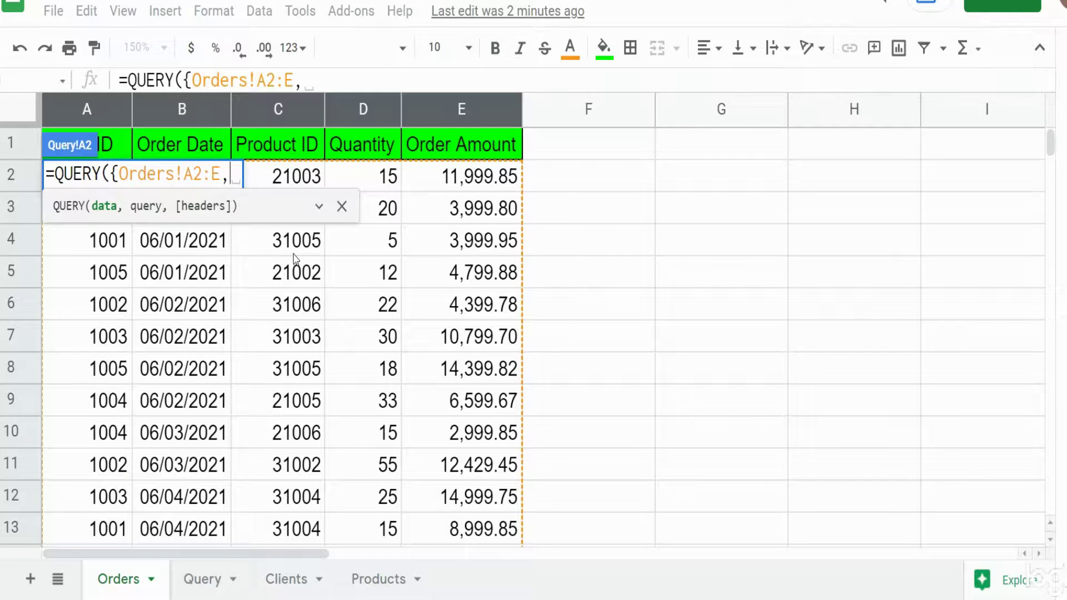
Continue the formula with ARRAYFORMULA(IFERROR(VLOOKUP(Orders!A2:A, keyed on Orders client IDs.
{"action": "type", "text": "Arr"}
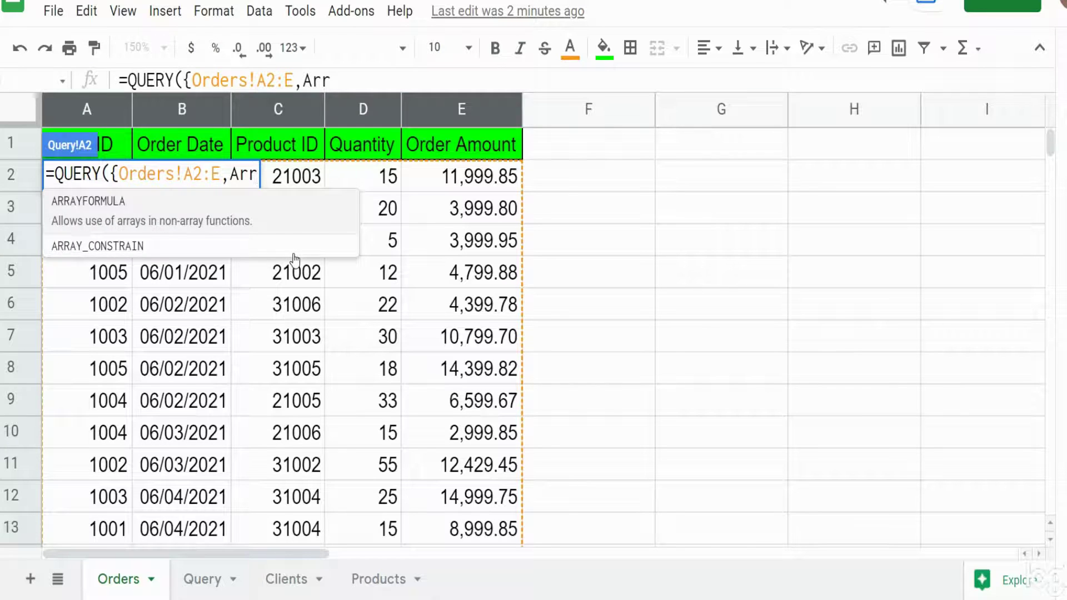
{"action": "key", "text": "Tab"}
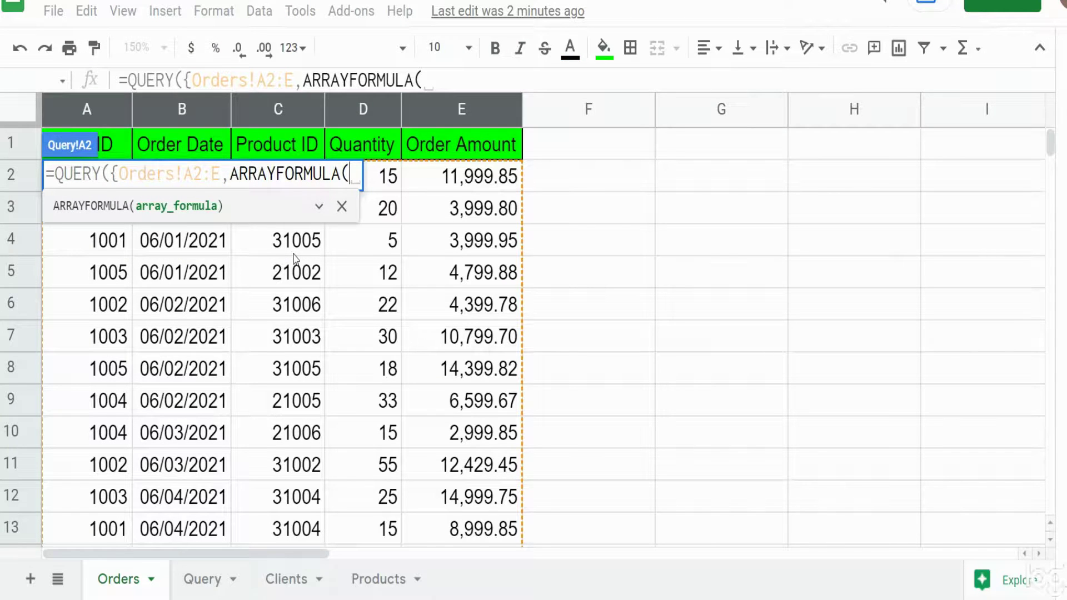
{"action": "type", "text": "E"}
{"action": "key", "text": "BackSpace"}
{"action": "type", "text": "I"}
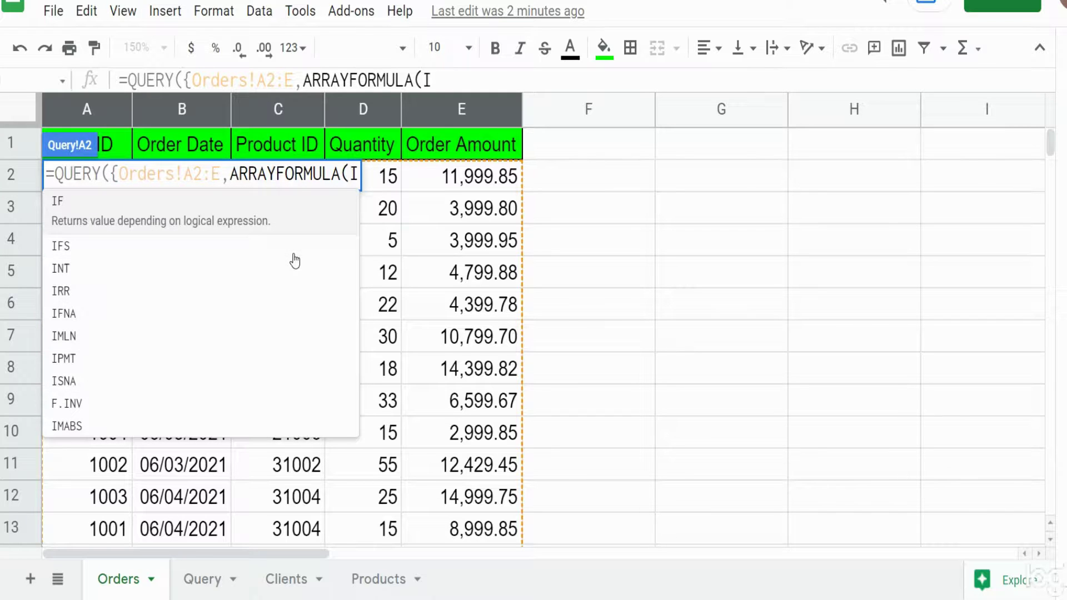
{"action": "type", "text": "fer"}
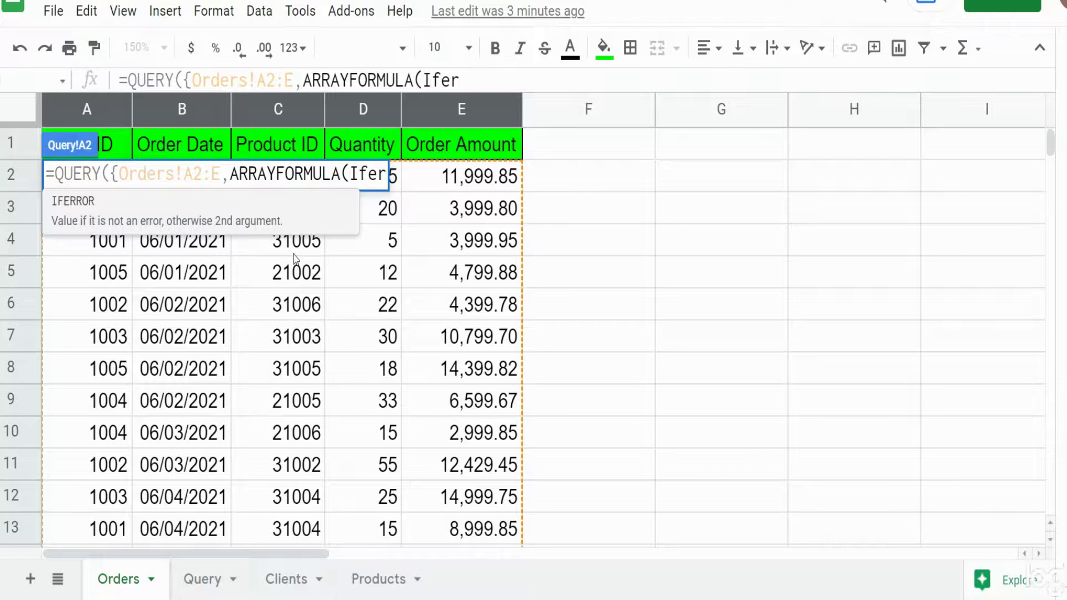
{"action": "key", "text": "Tab"}
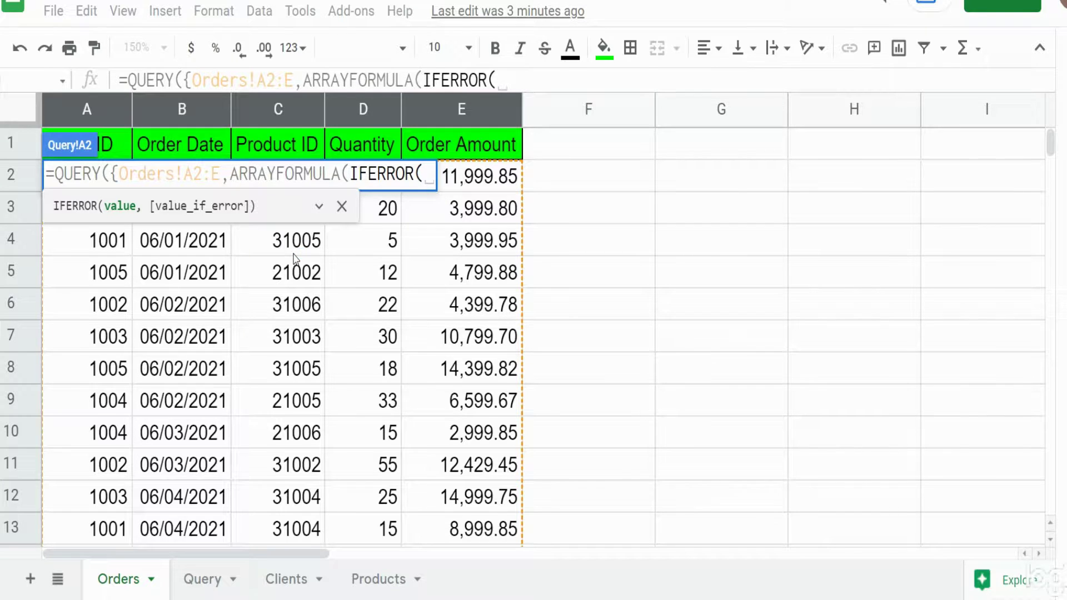
{"action": "type", "text": "Vl"}
{"action": "key", "text": "Tab"}
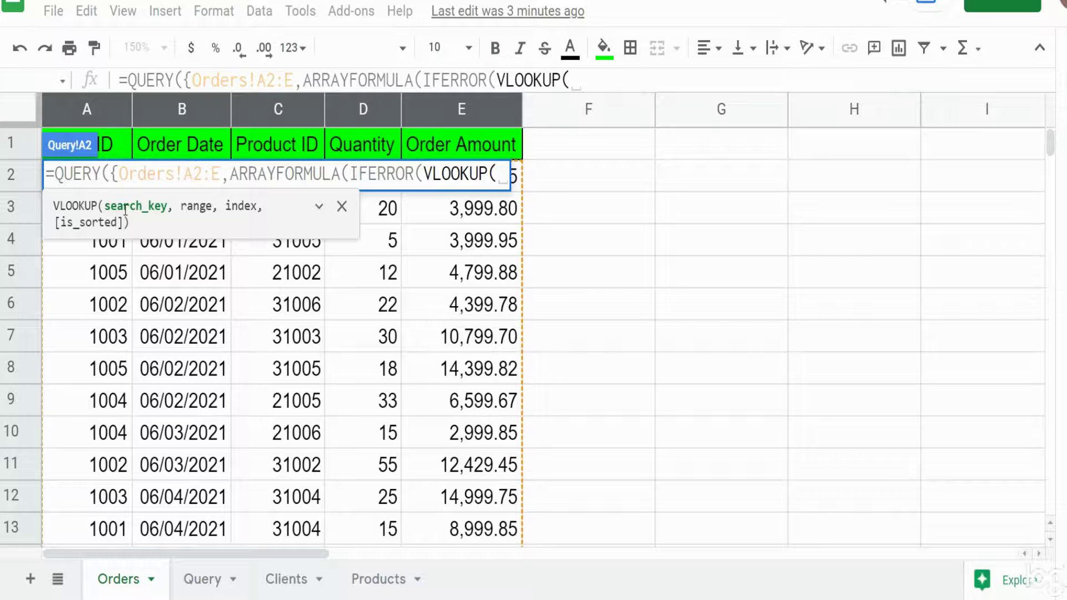
{"action": "left_click", "coordinate": [103, 112]}
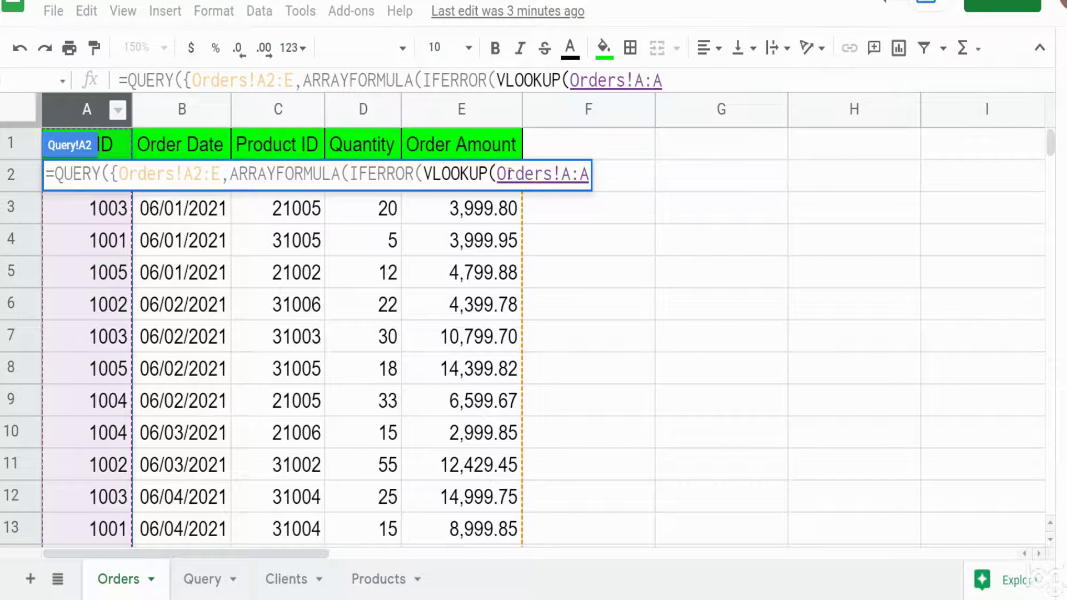
{"action": "type", "text": "2:E"}
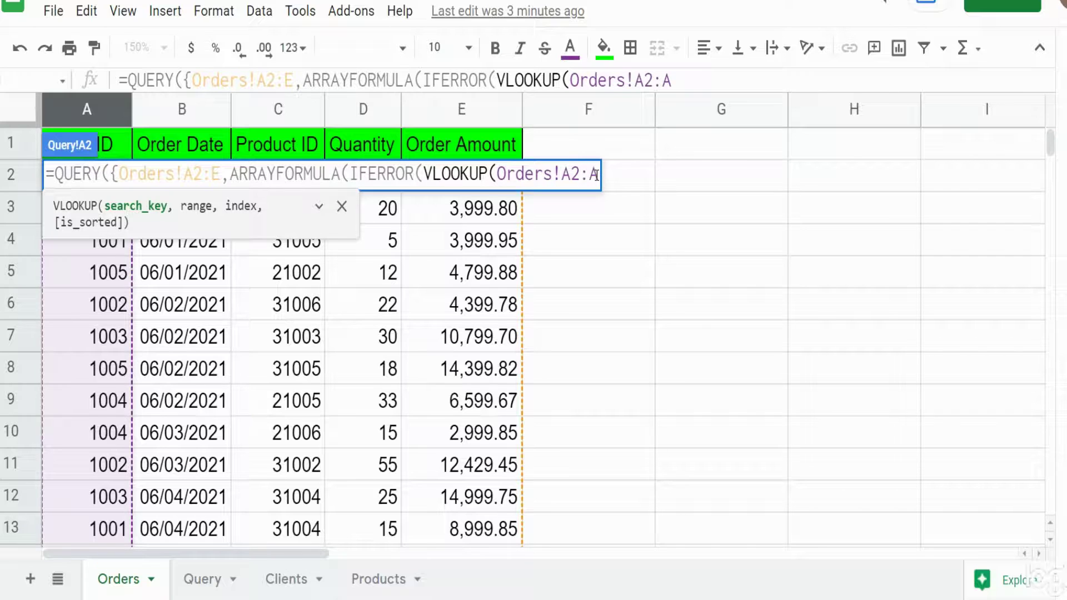
{"action": "type", "text": ","}
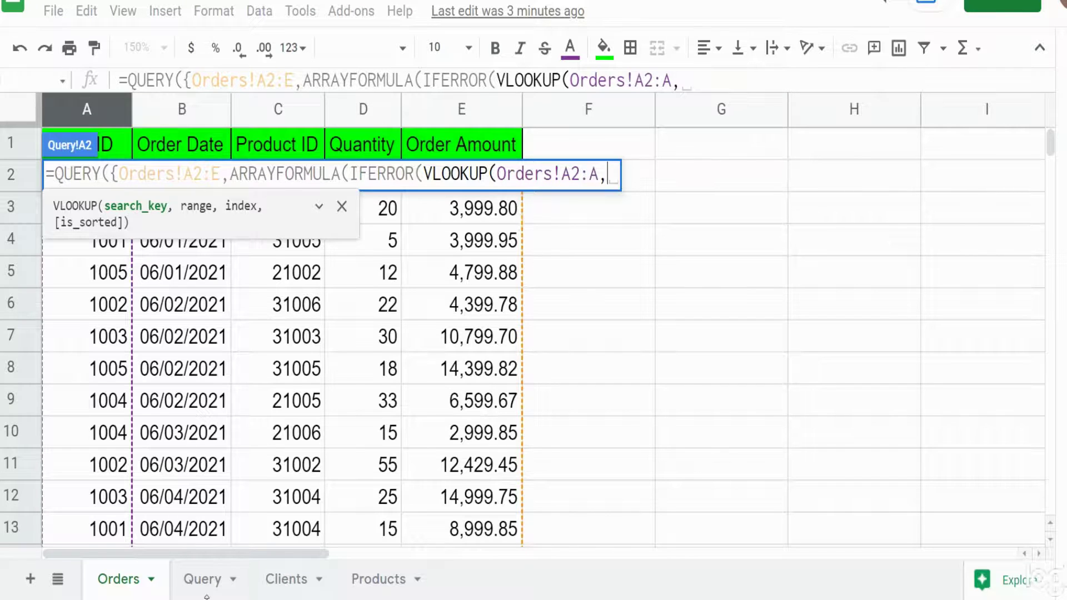
Make the lookup search Clients!$A:$B for column 2, exact match, blank on errors, and close the functions.
{"action": "left_click", "coordinate": [288, 581]}
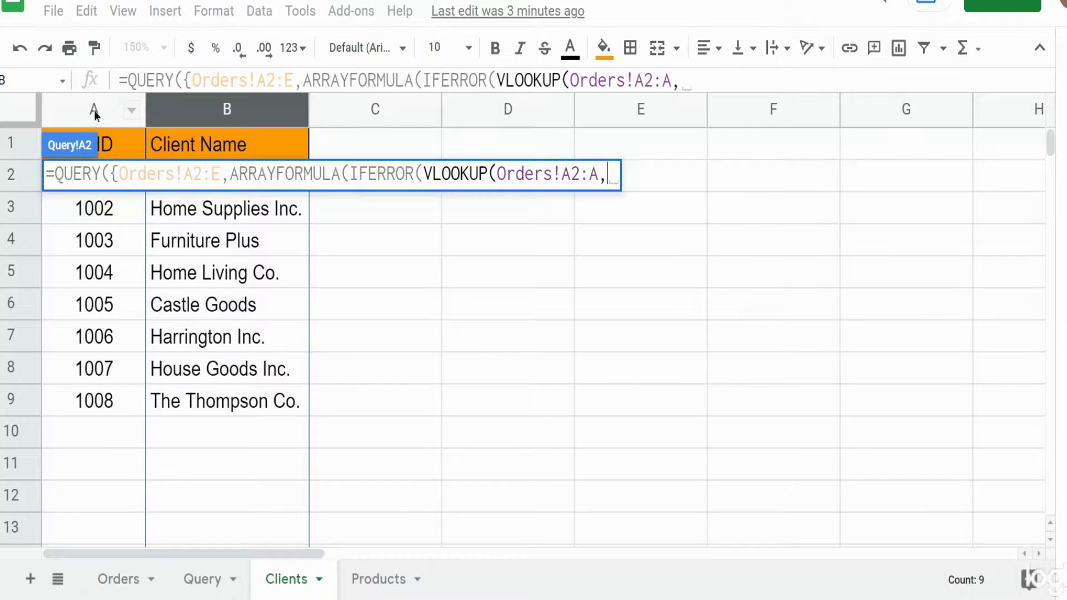
{"action": "left_click_drag", "start_coordinate": [94, 110], "coordinate": [189, 108]}
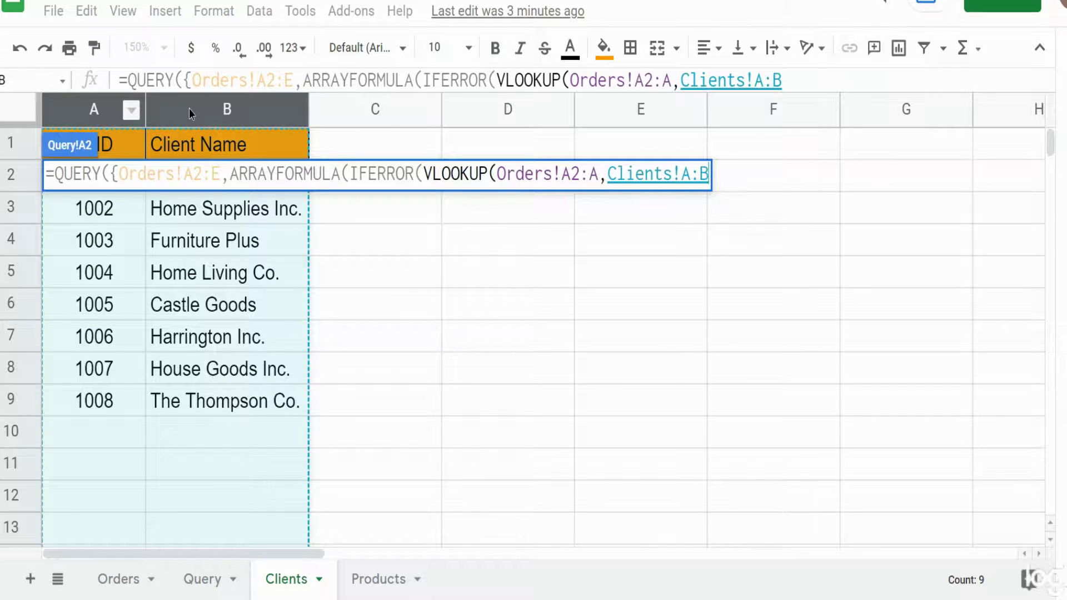
{"action": "key", "text": "F4"}
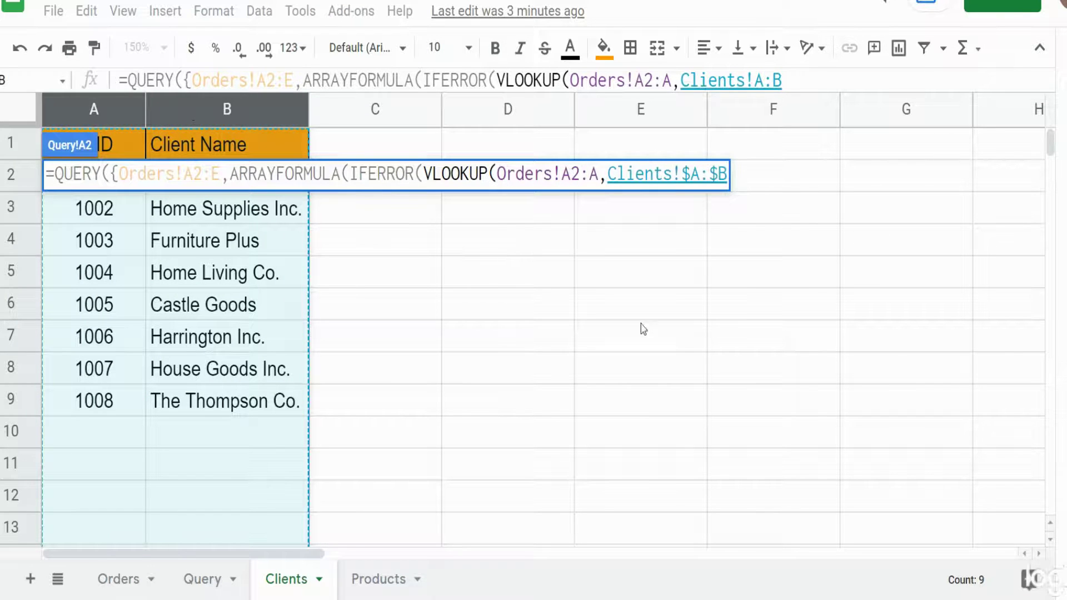
{"action": "left_click", "coordinate": [731, 175]}
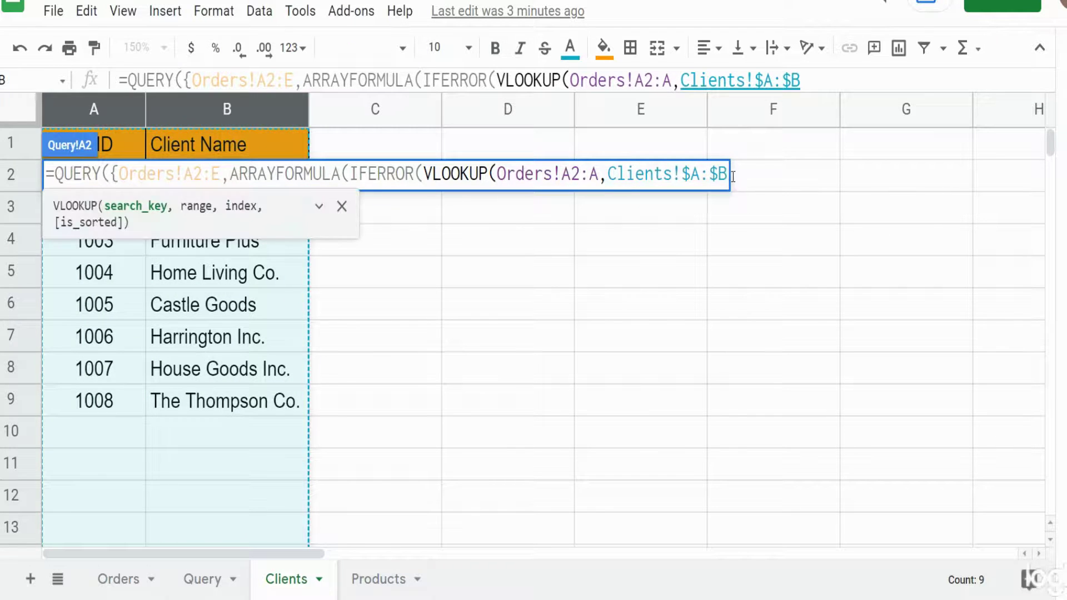
{"action": "type", "text": ","}
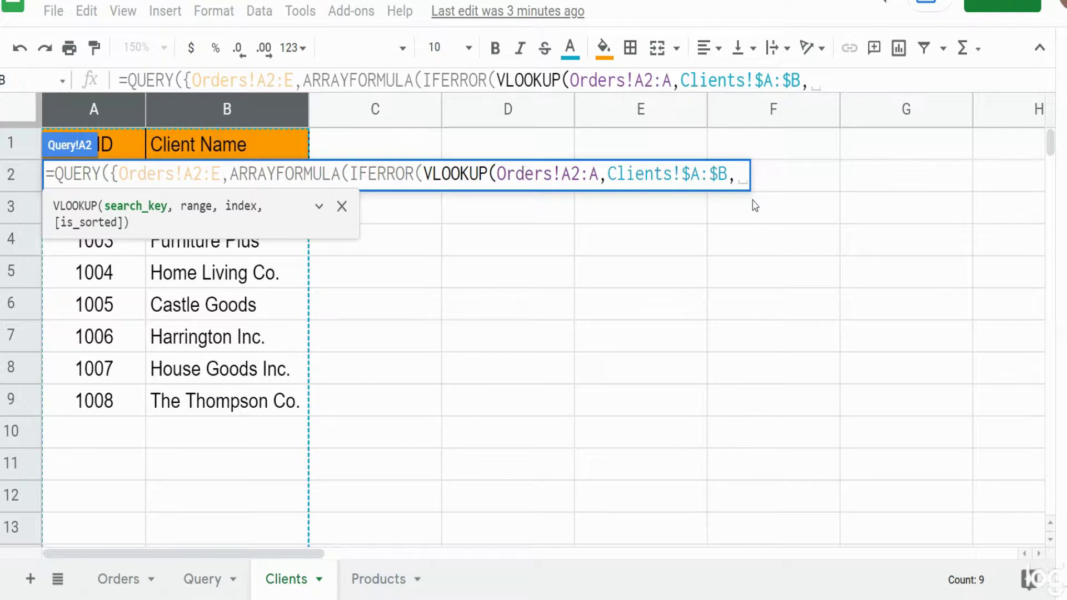
{"action": "type", "text": "2"}
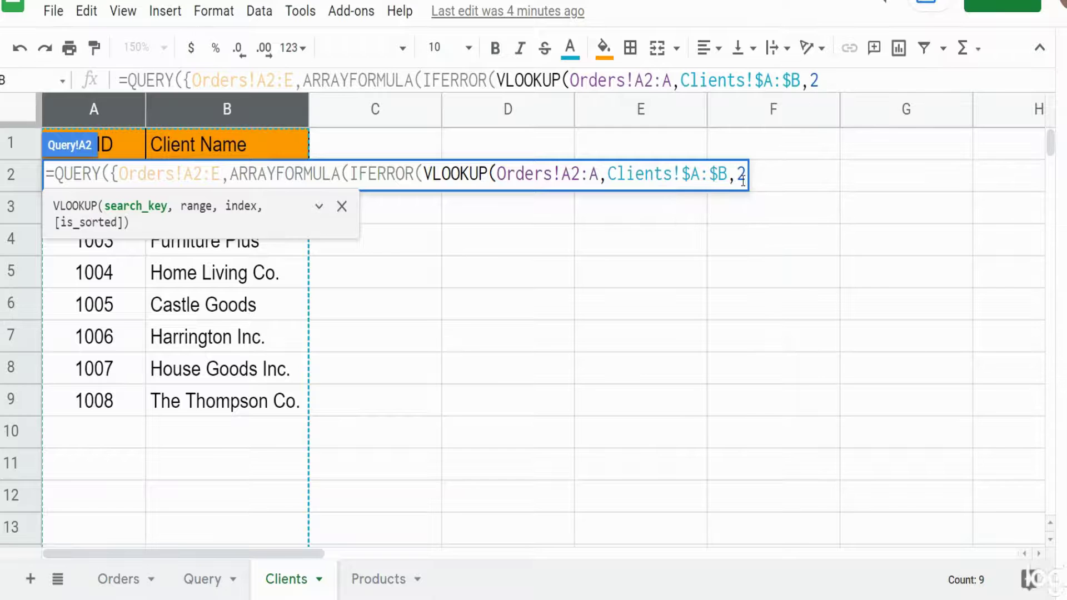
{"action": "type", "text": ",0"}
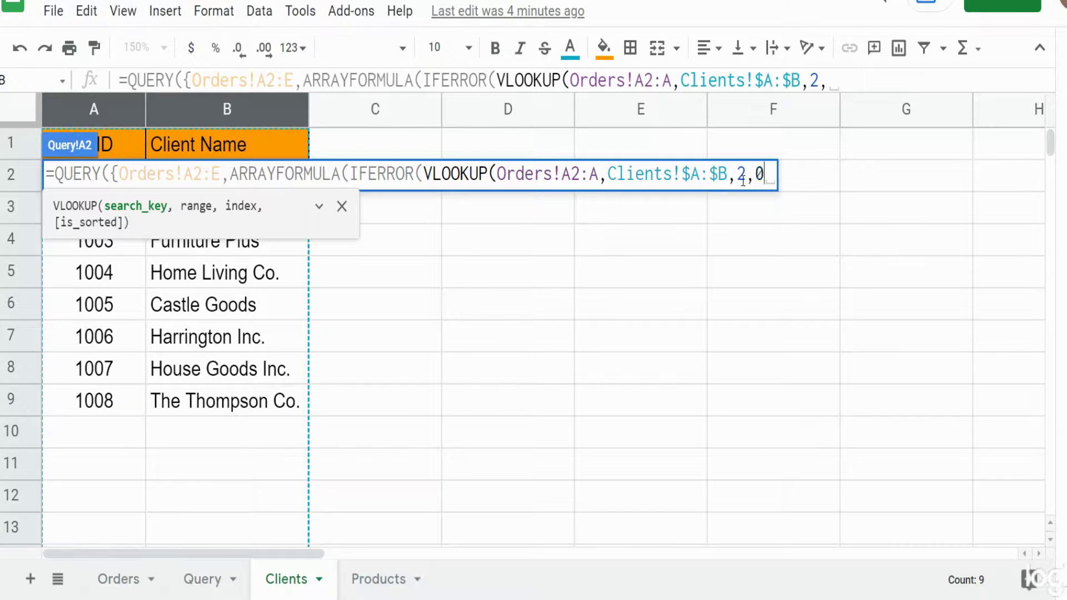
{"action": "type", "text": ")"}
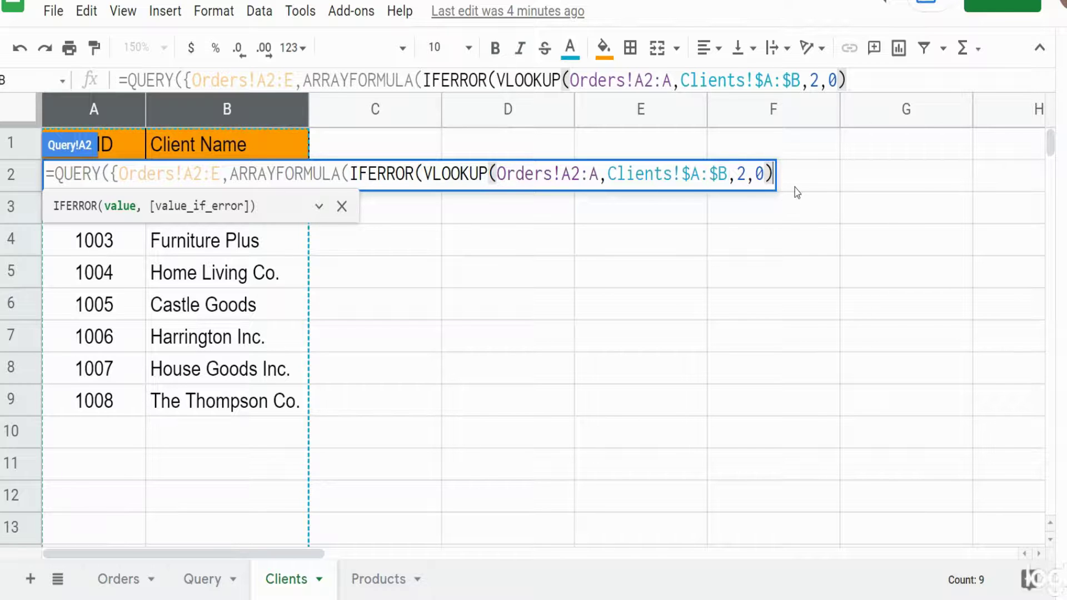
{"action": "type", "text": ","}
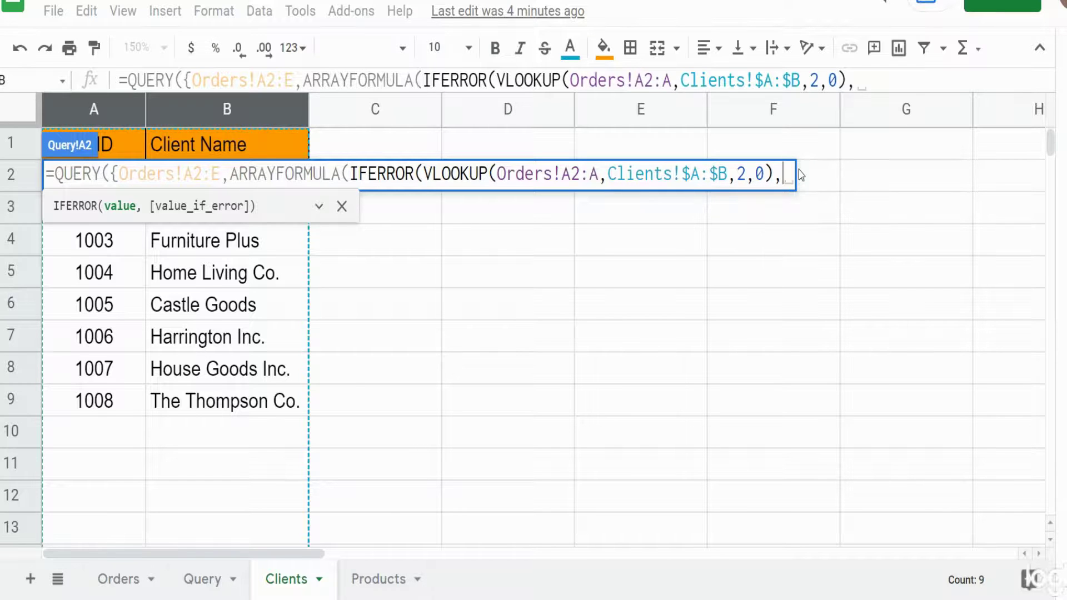
{"action": "type", "text": "\"\""}
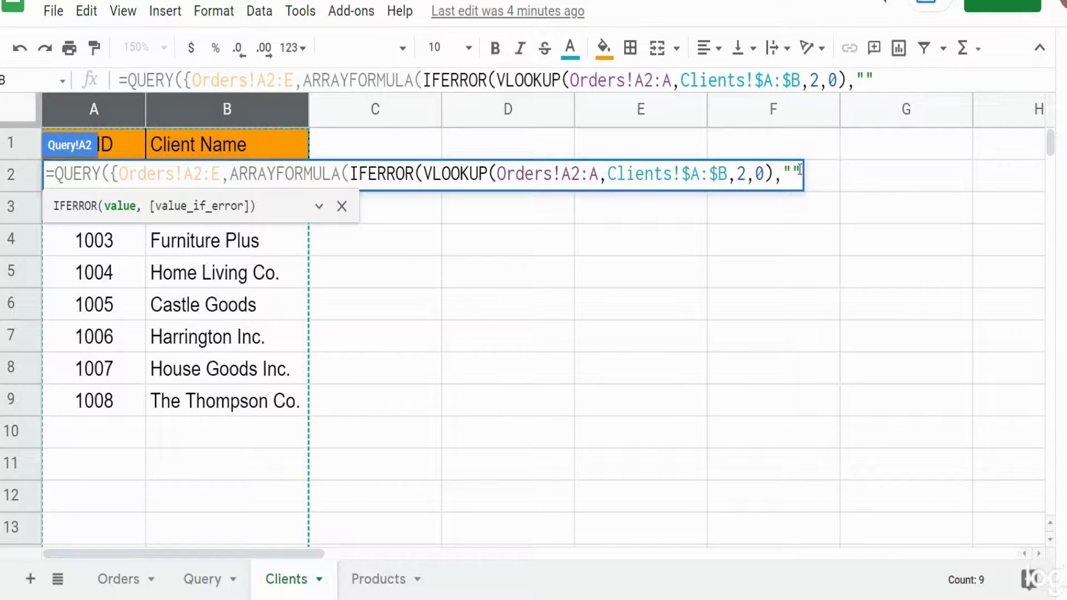
{"action": "type", "text": ")"}
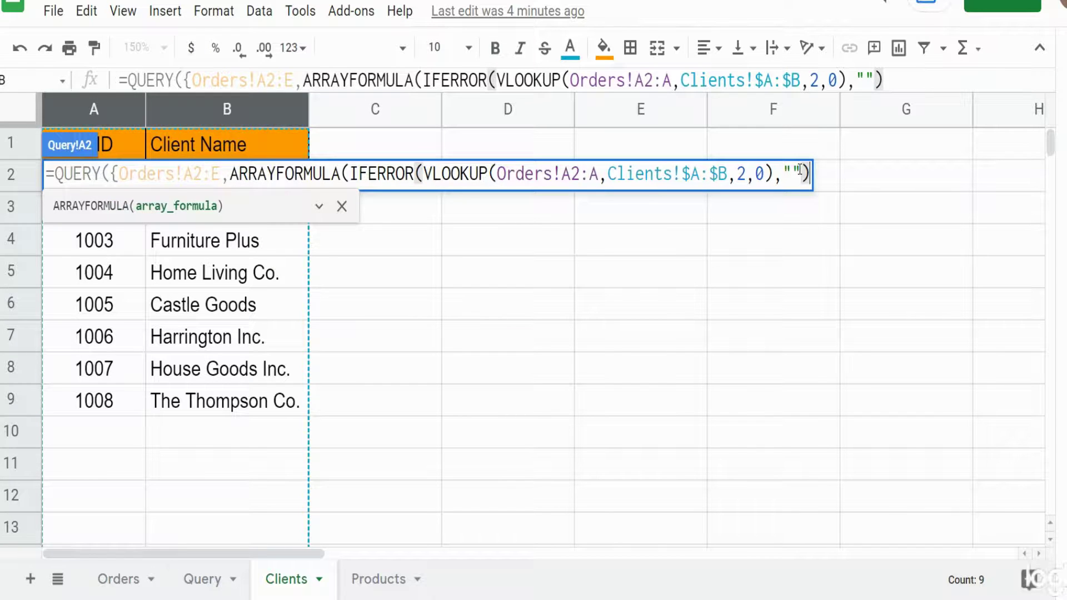
{"action": "type", "text": ")"}
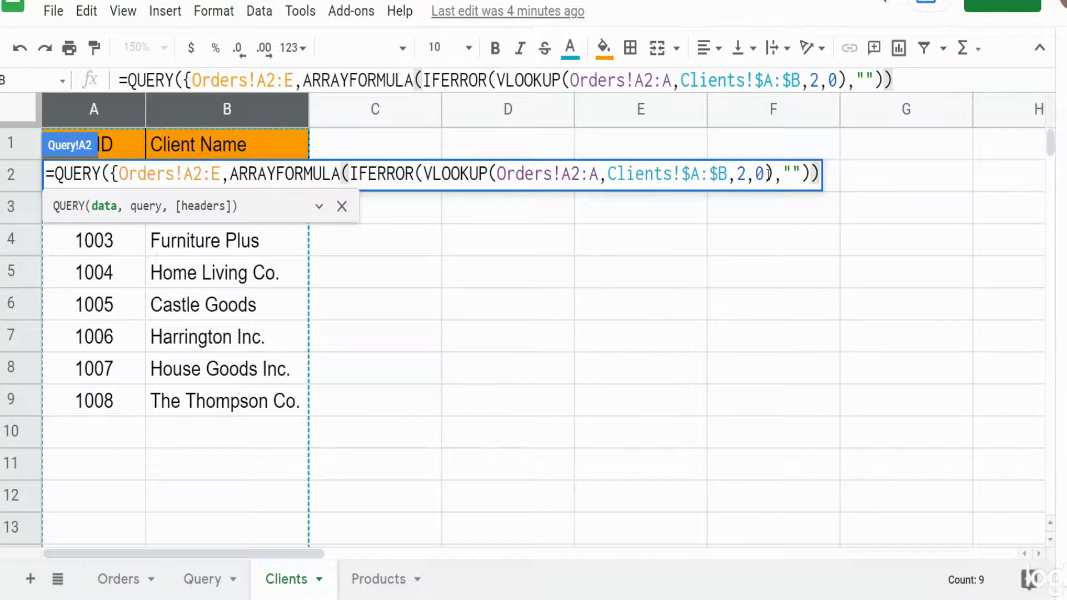
Check the bracket pairing for ARRAYFORMULA, IFERROR and VLOOKUP in the formula.
{"action": "left_click", "coordinate": [343, 175]}
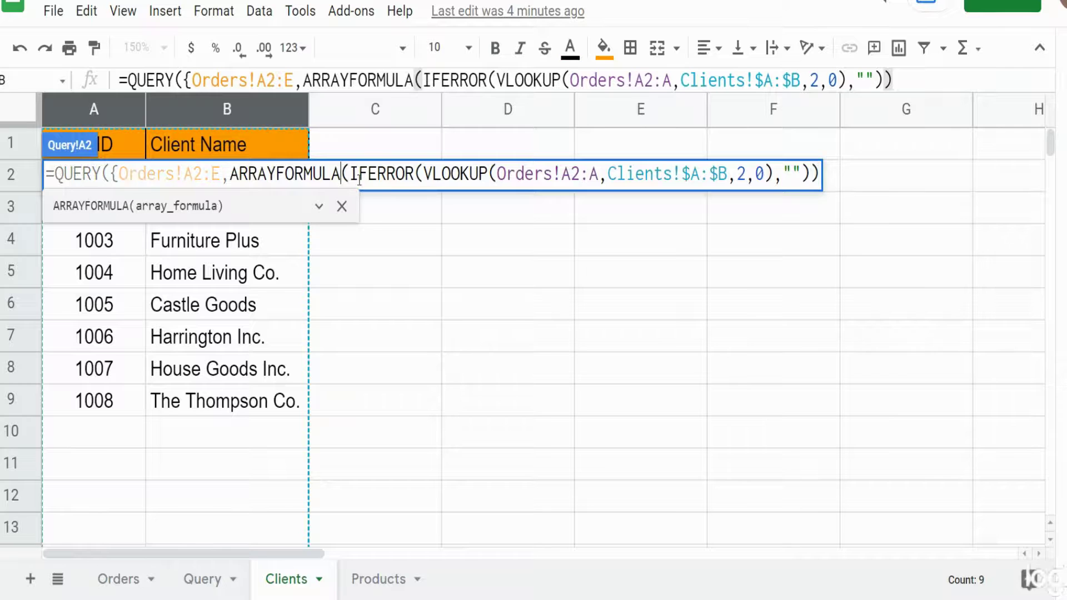
{"action": "left_click", "coordinate": [421, 175]}
{"action": "left_click", "coordinate": [494, 175]}
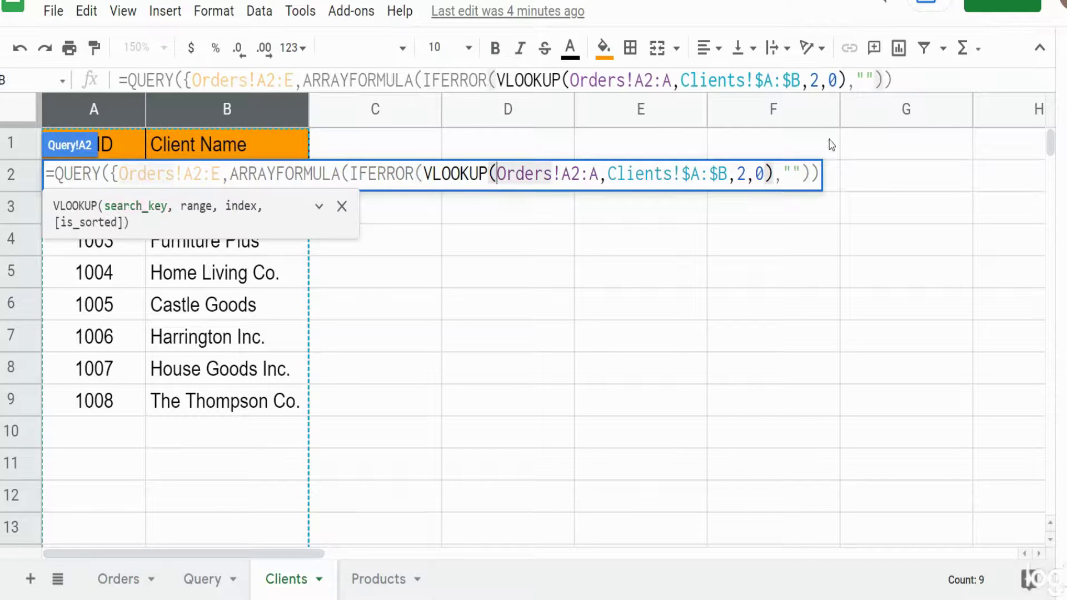
{"action": "left_click", "coordinate": [766, 174]}
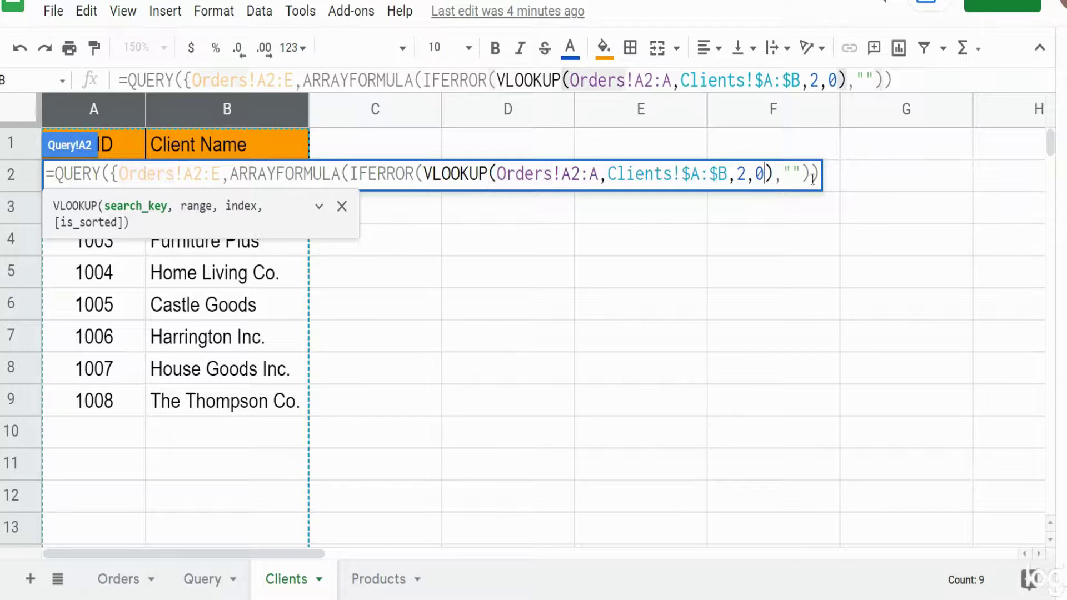
{"action": "left_click", "coordinate": [810, 174]}
{"action": "left_click", "coordinate": [819, 176]}
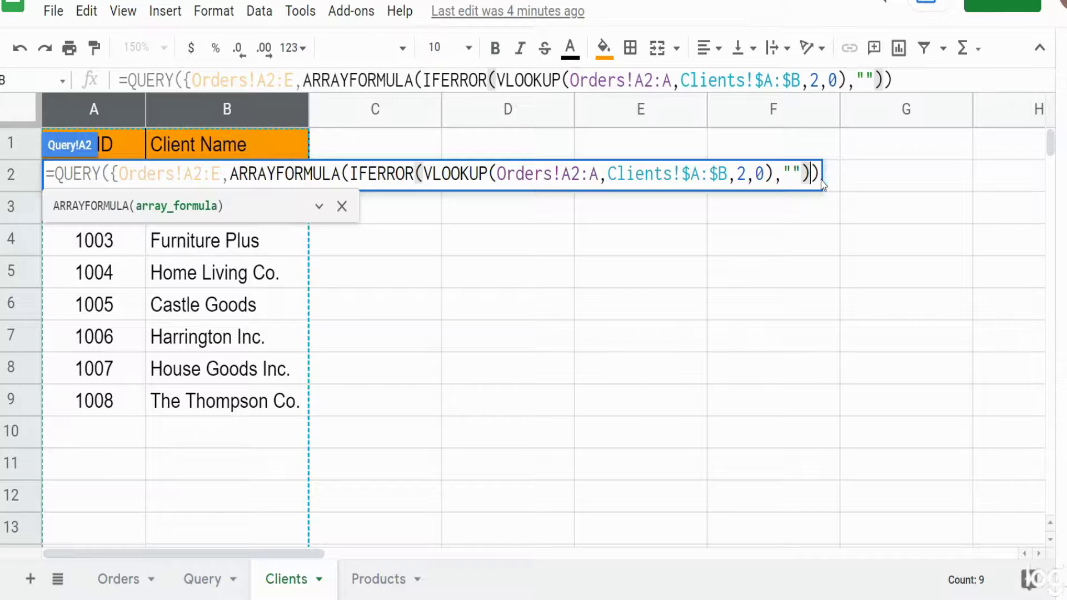
Add a second copy of the lookup block, rekeyed to Orders!C2:C for product IDs.
{"action": "type", "text": ","}
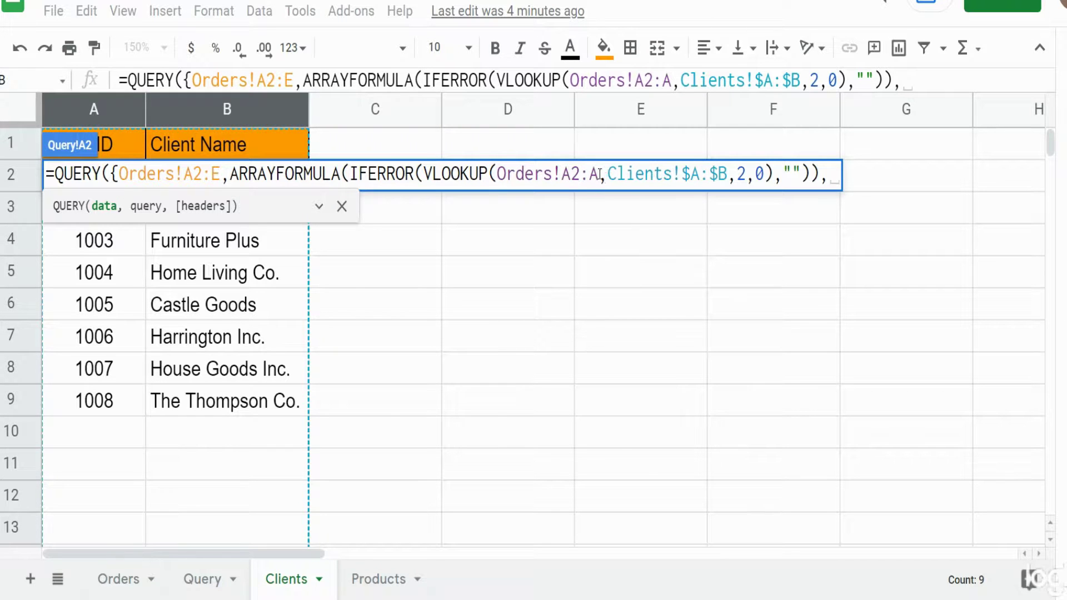
{"action": "left_click_drag", "start_coordinate": [600, 174], "coordinate": [234, 176]}
{"action": "key", "text": "ctrl+c"}
{"action": "key", "text": "Left"}
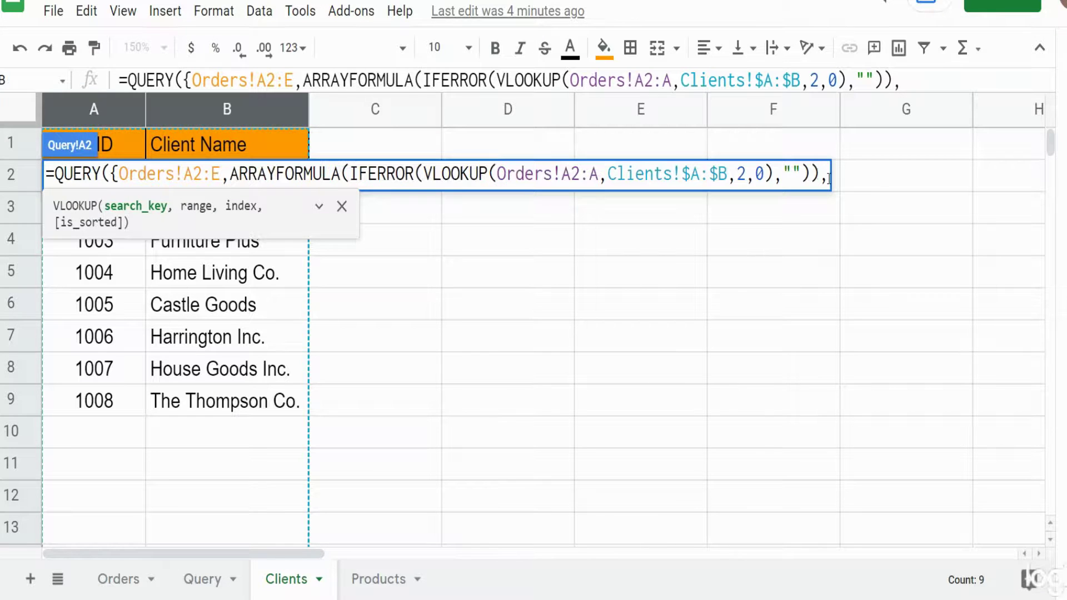
{"action": "key", "text": "ctrl+v"}
{"action": "key", "text": "Left"}
{"action": "key", "text": "Left"}
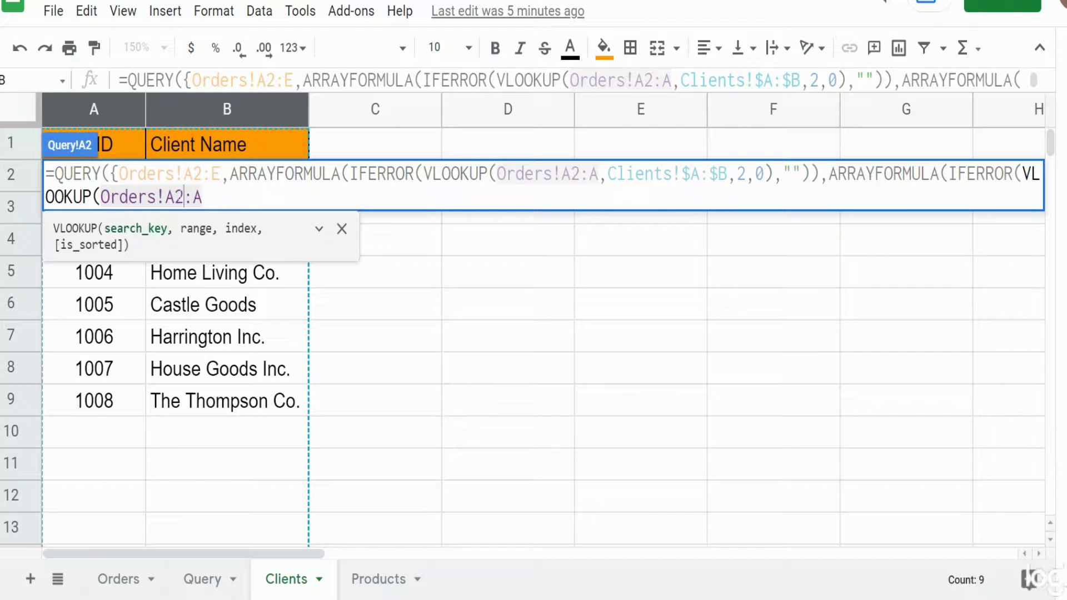
{"action": "key", "text": "BackSpace"}
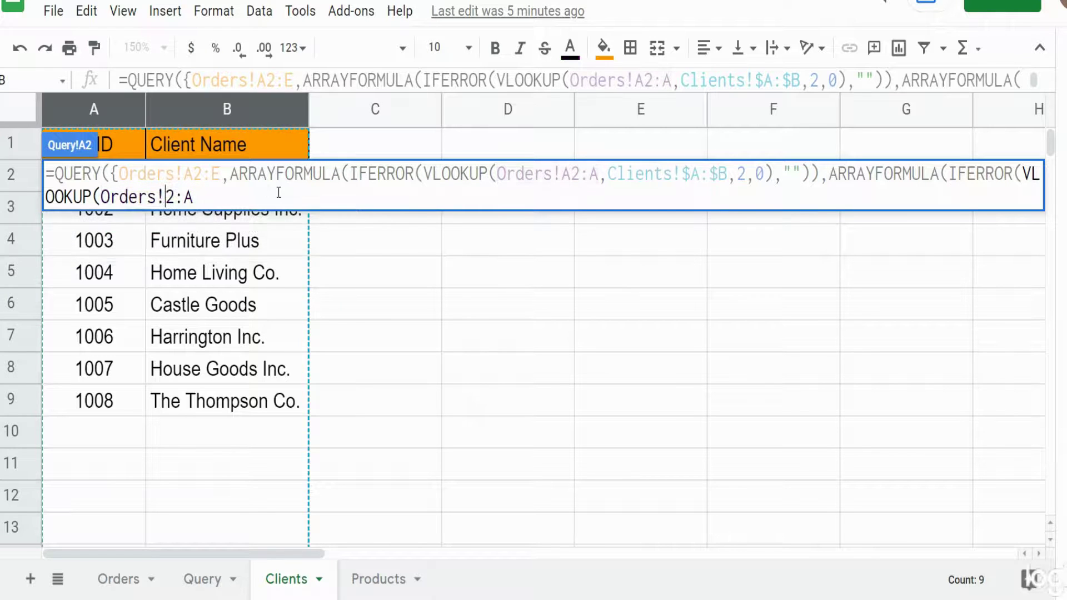
{"action": "type", "text": "C"}
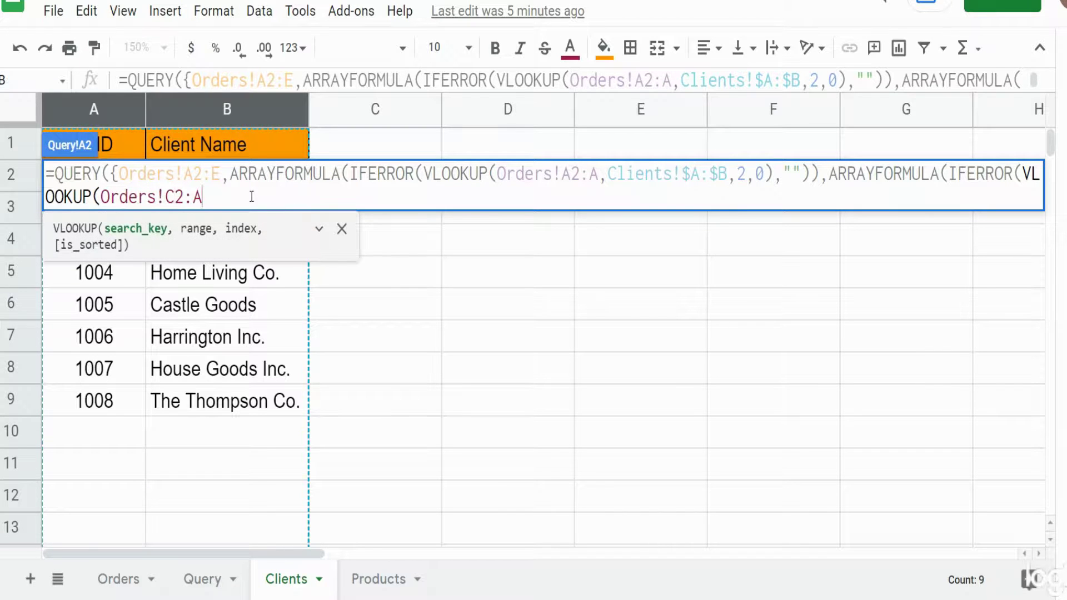
{"action": "key", "text": "BackSpace"}
{"action": "type", "text": "C"}
{"action": "type", "text": ","}
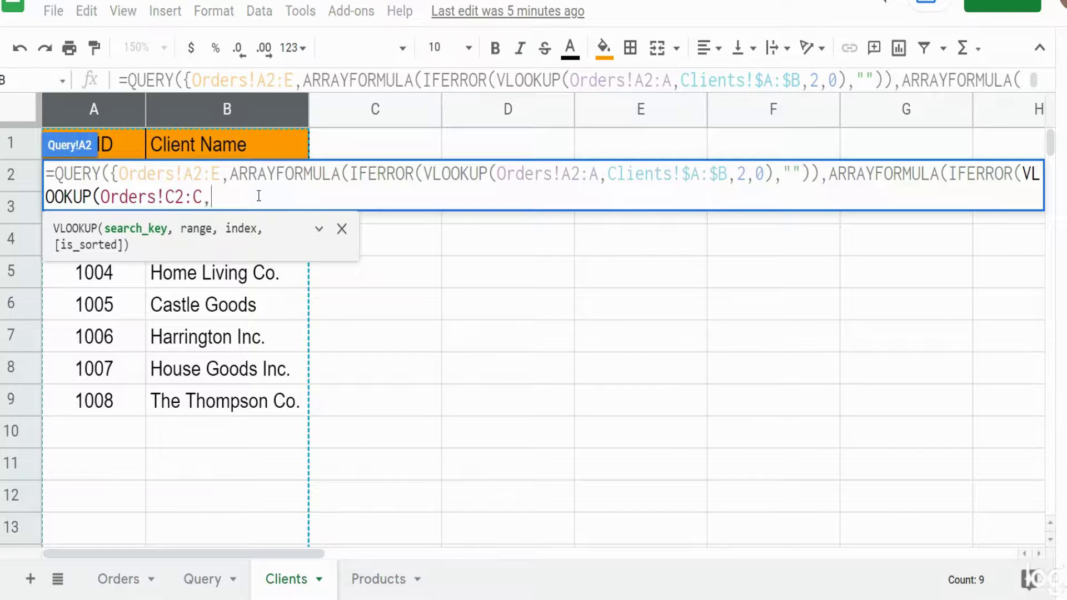
Point the second lookup at Products!$A:$B, column 2, exact match, blank fallback, and close the array brace.
{"action": "left_click", "coordinate": [366, 581]}
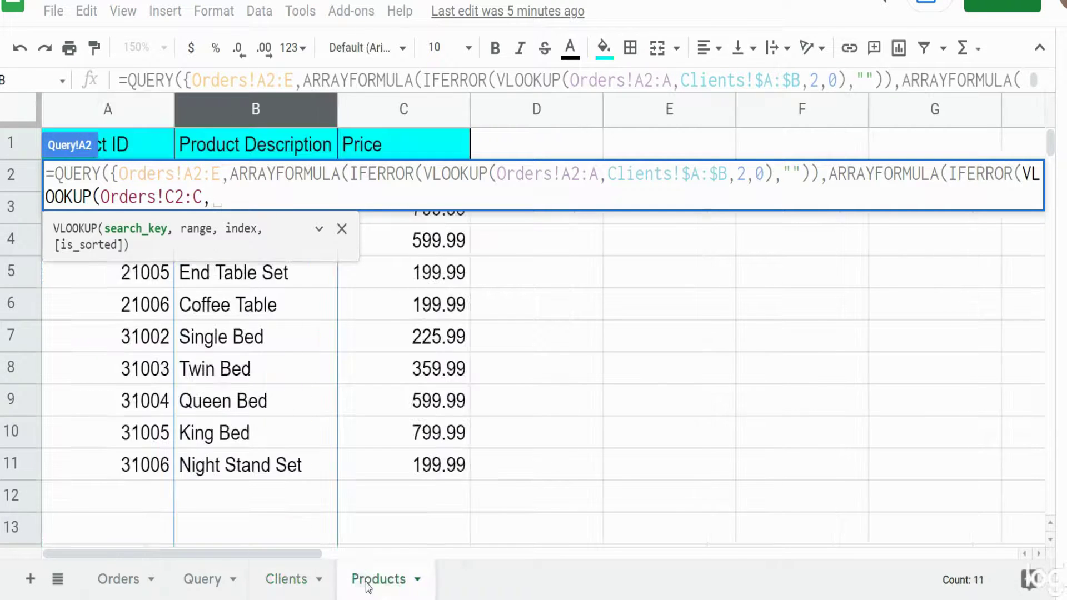
{"action": "left_click", "coordinate": [124, 113]}
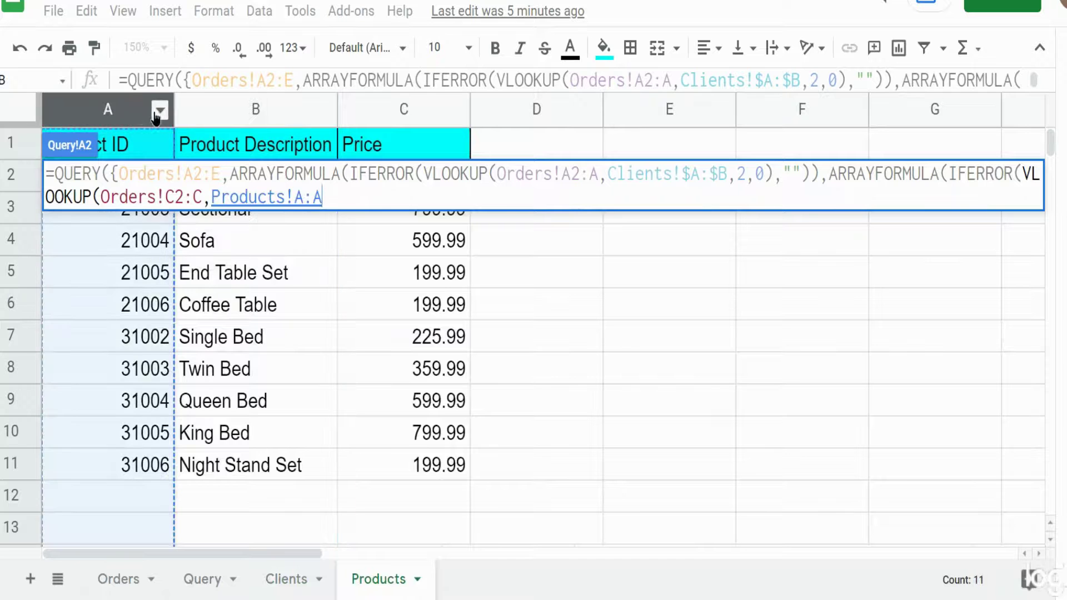
{"action": "left_click_drag", "start_coordinate": [156, 115], "coordinate": [256, 111]}
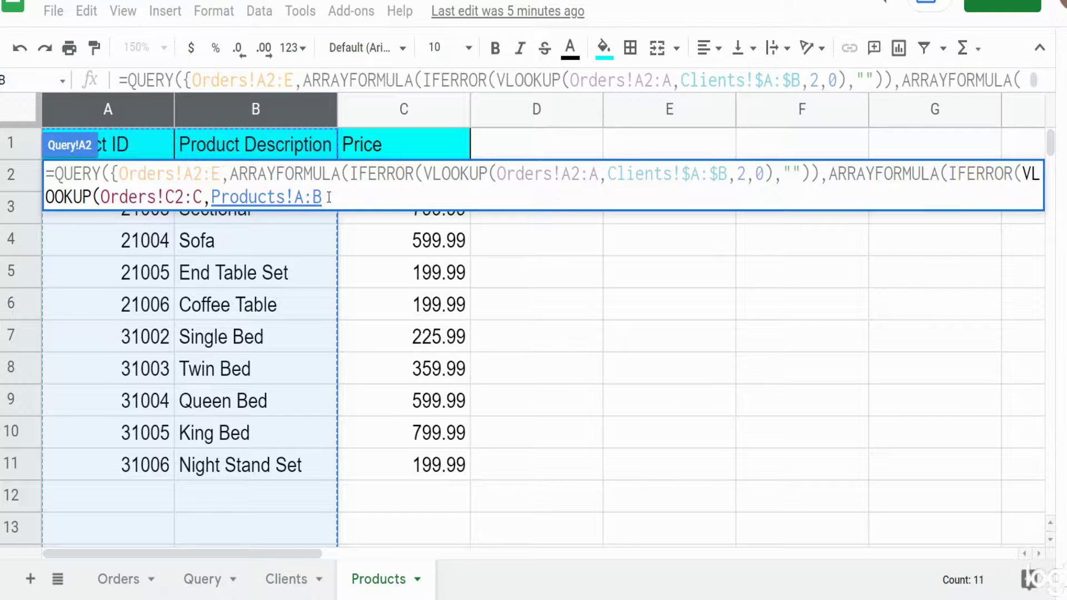
{"action": "key", "text": "F4"}
{"action": "type", "text": ",2"}
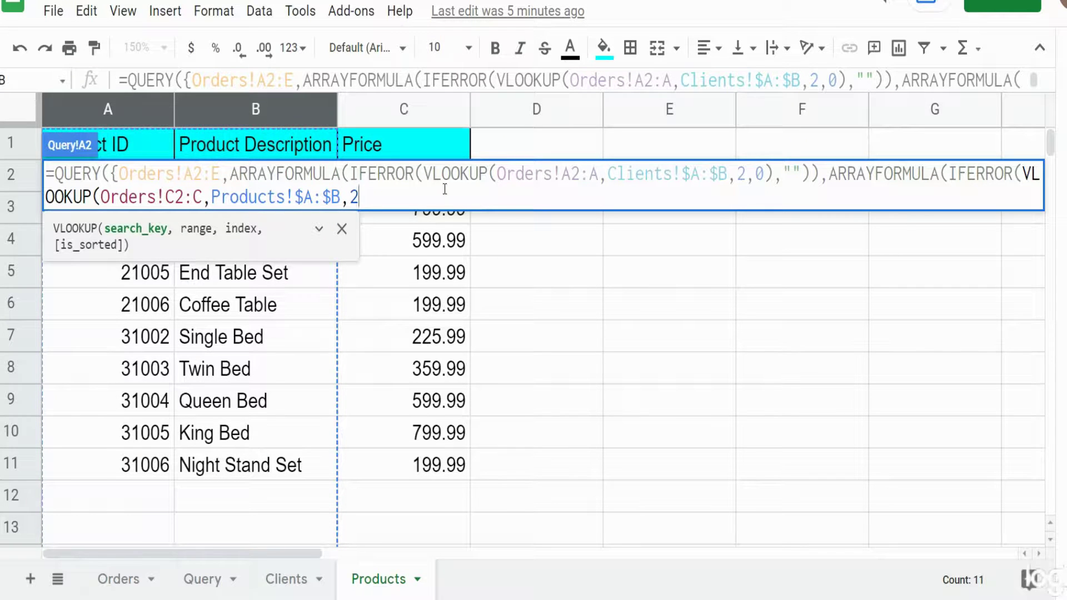
{"action": "type", "text": ",0),"}
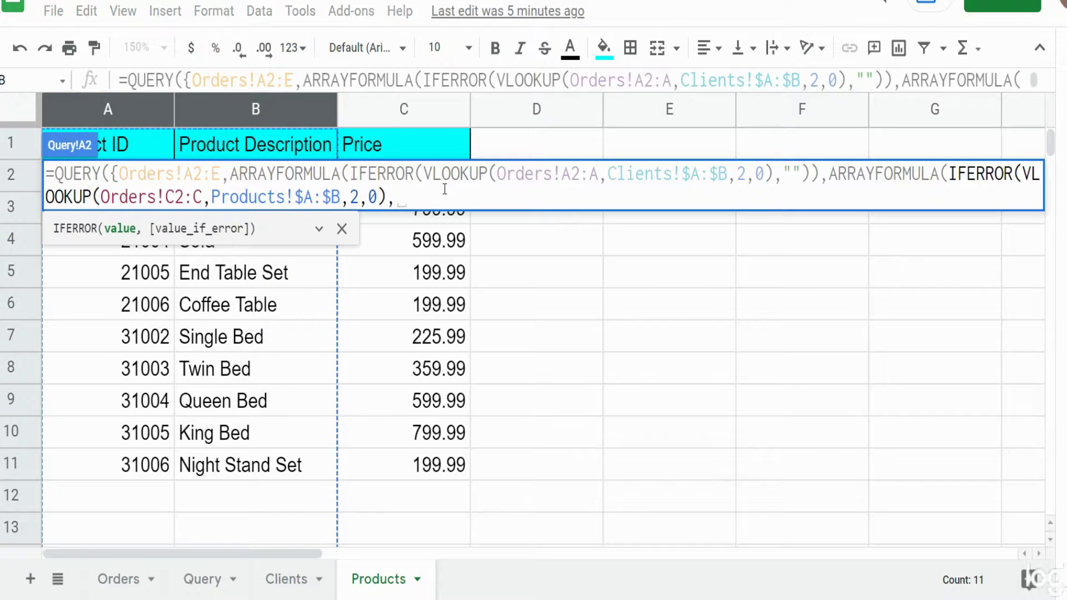
{"action": "type", "text": "\"\""}
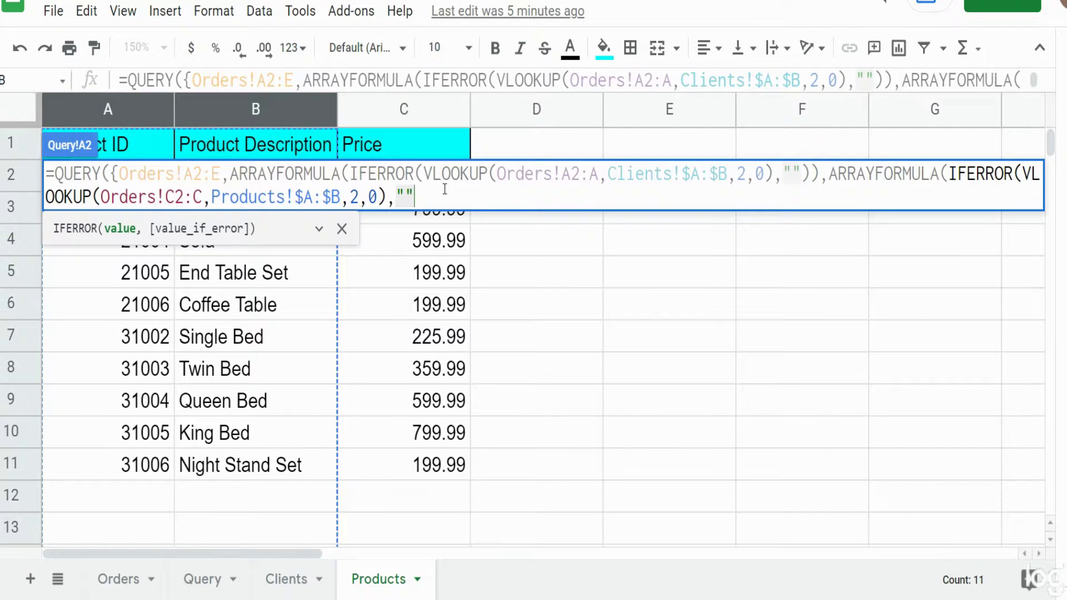
{"action": "type", "text": "))"}
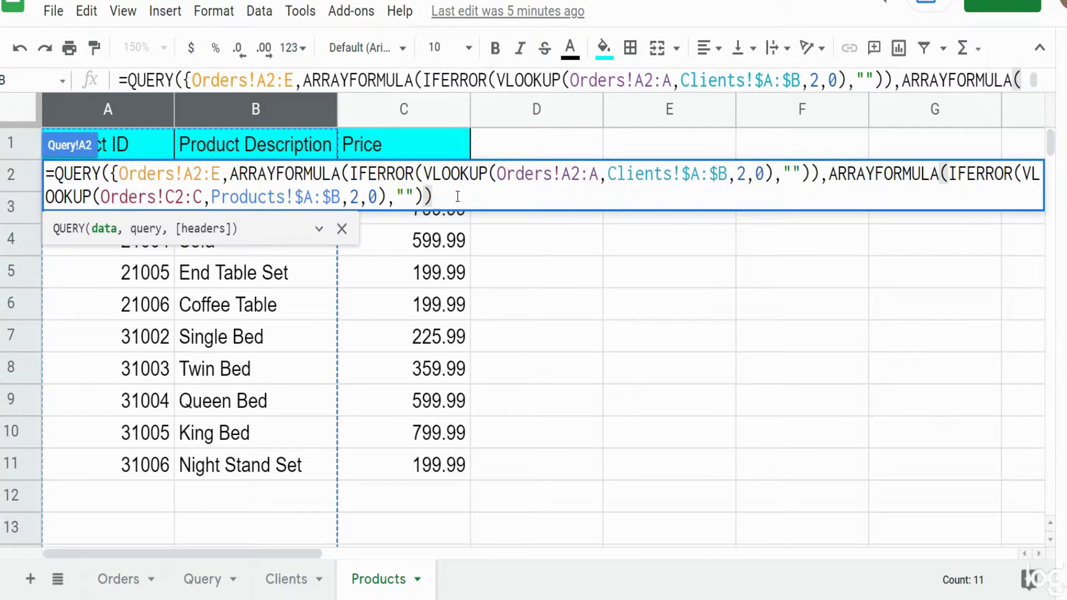
{"action": "type", "text": "}"}
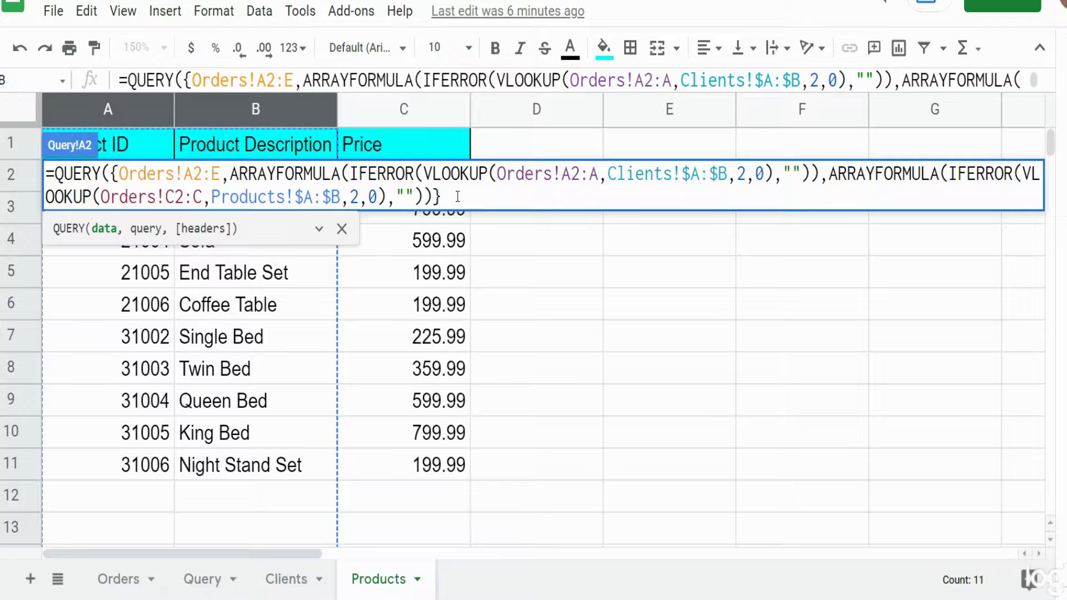
Finish the QUERY with the query string "Select *" and 0 header rows.
{"action": "type", "text": ","}
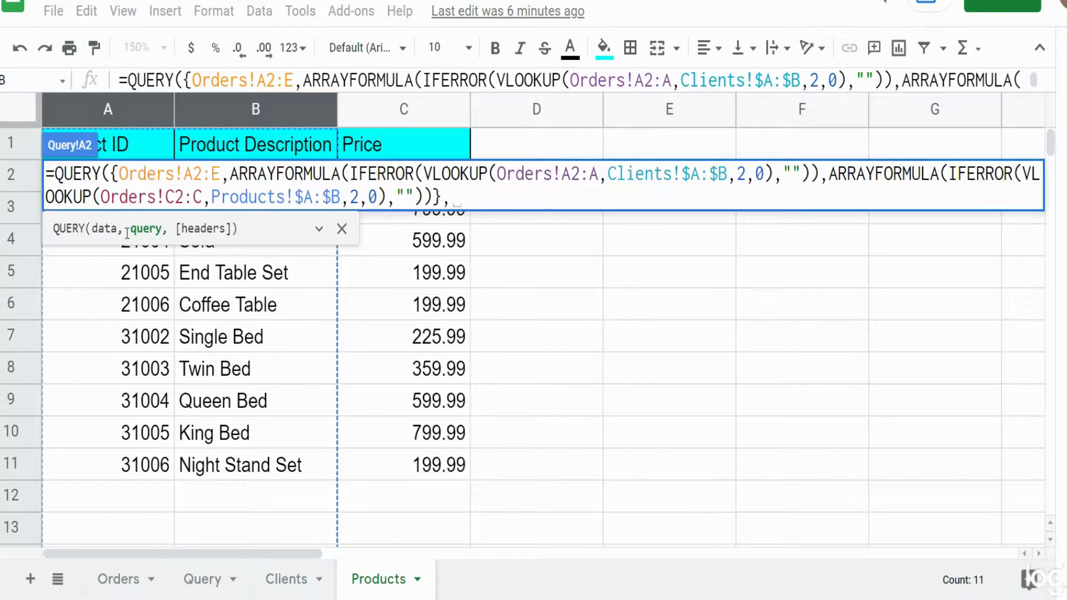
{"action": "type", "text": "\""}
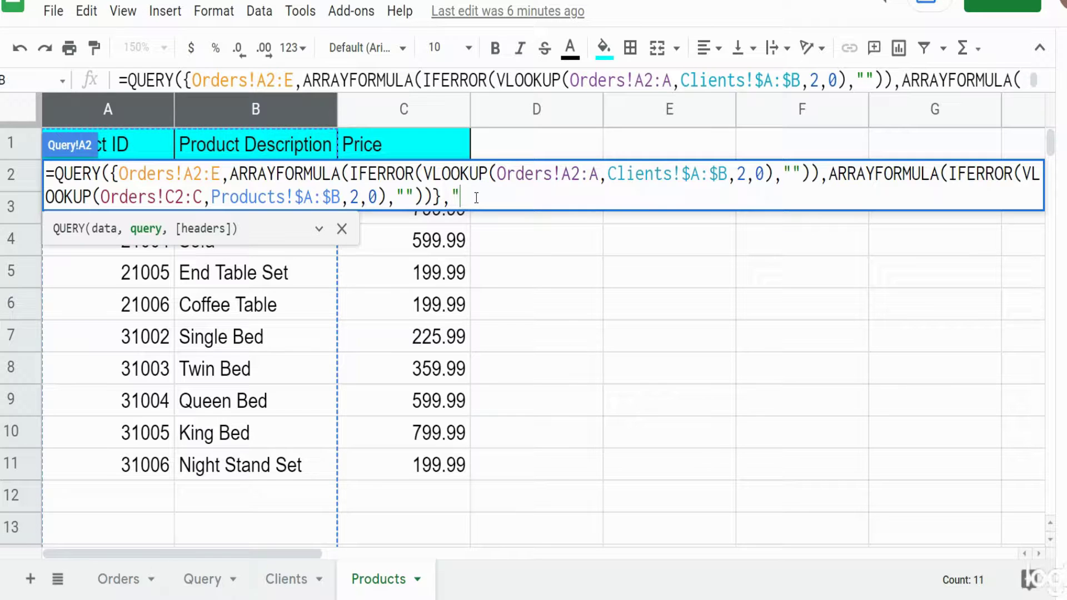
{"action": "type", "text": "Select *\","}
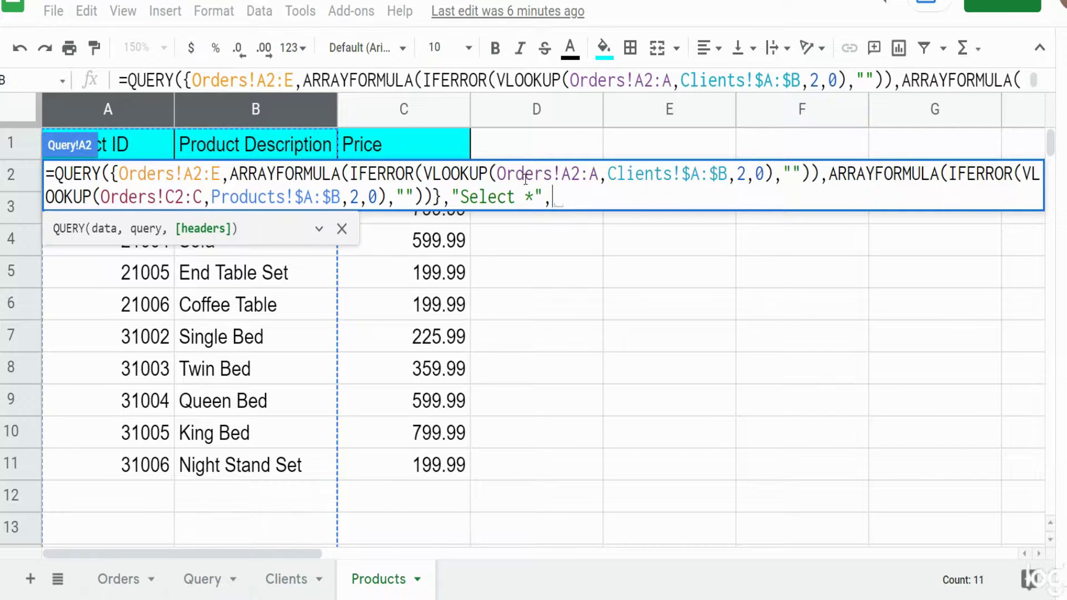
{"action": "type", "text": "0)"}
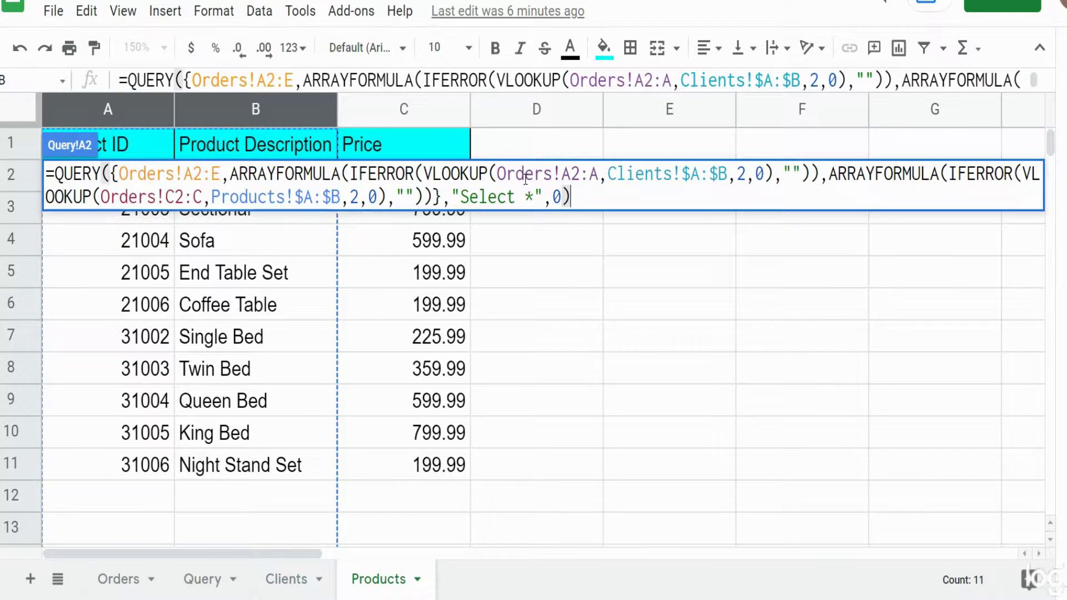
Commit the formula and check the client name in F2 and product description in G2.
{"action": "key", "text": "Return"}
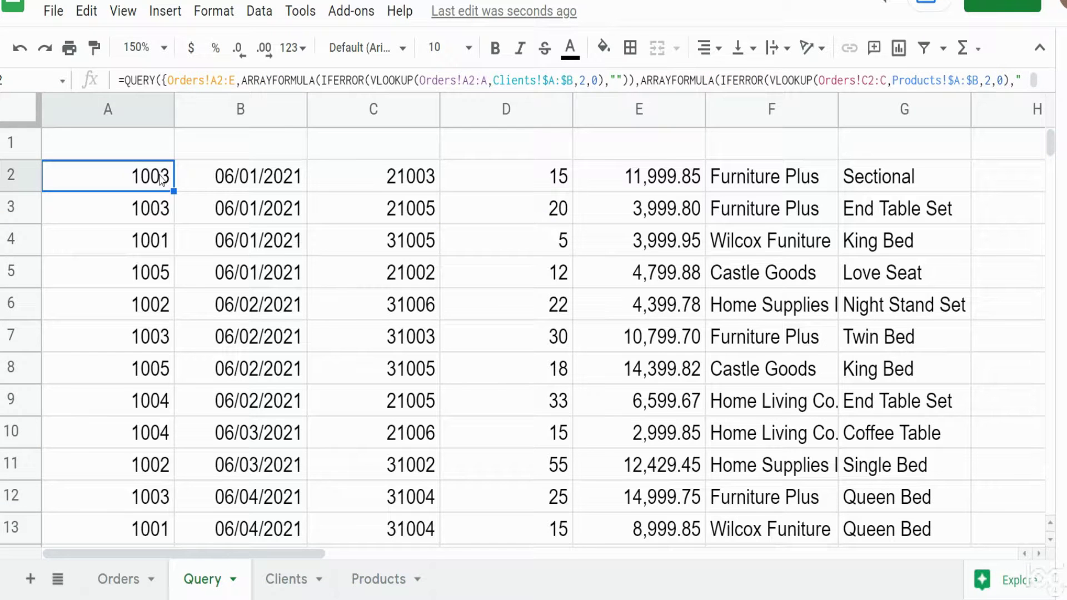
{"action": "left_click", "coordinate": [774, 184]}
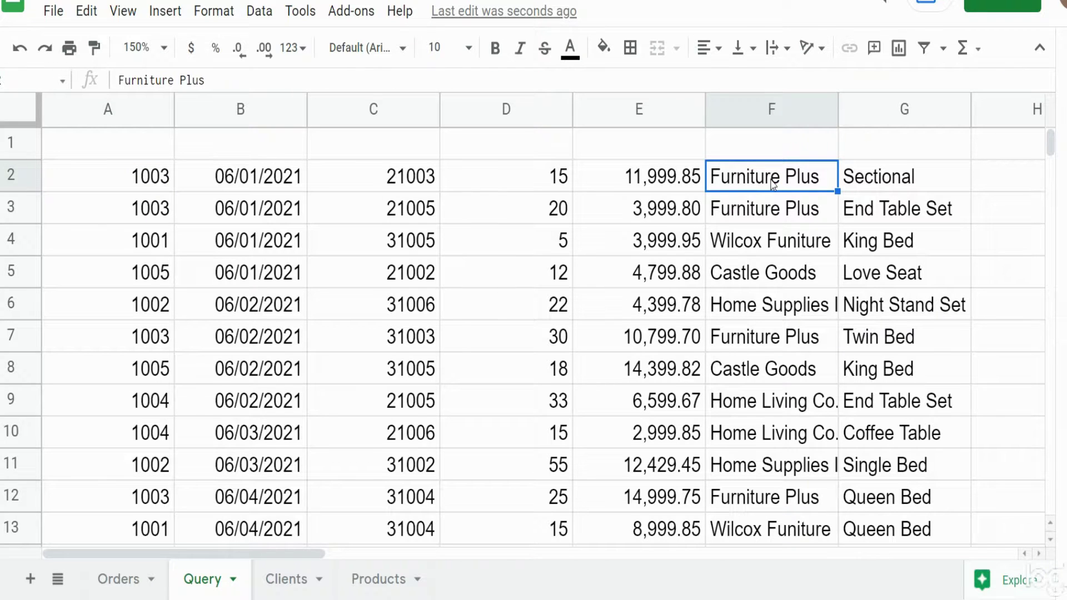
{"action": "left_click", "coordinate": [885, 177]}
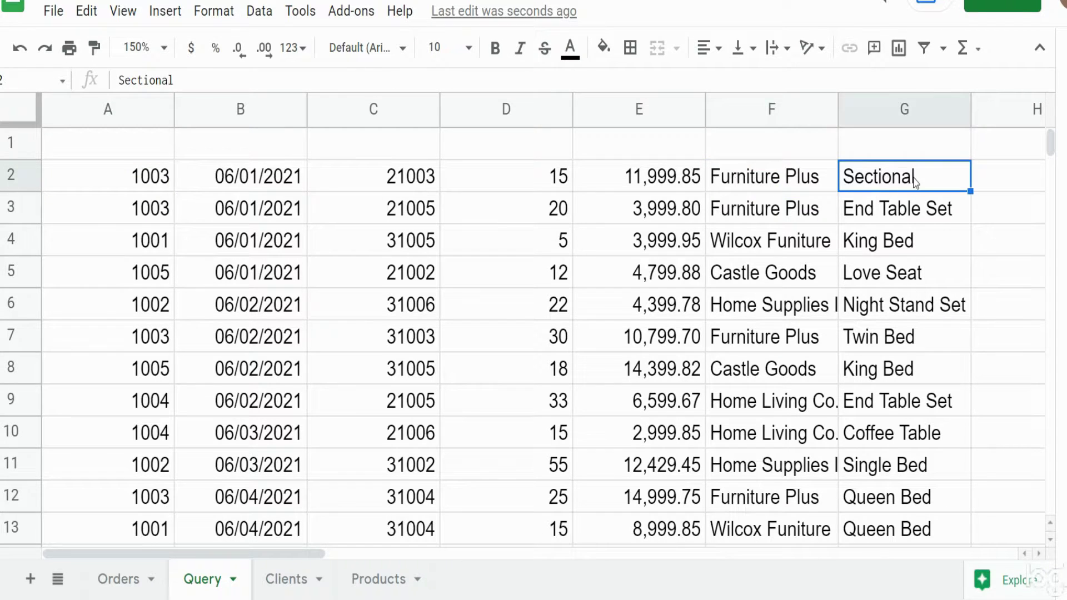
{"action": "left_click", "coordinate": [89, 175]}
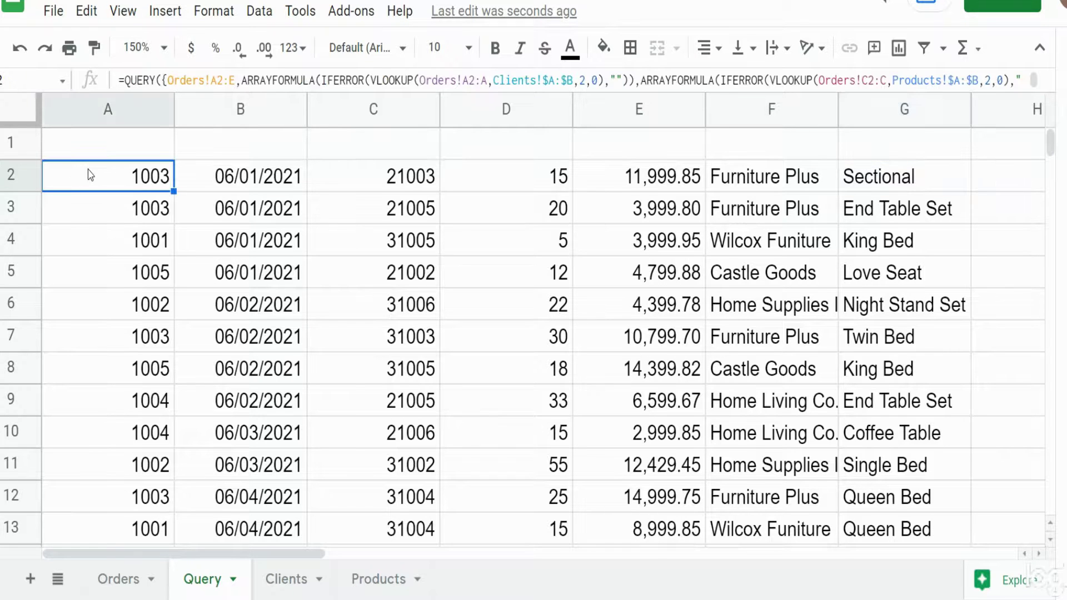
Insert Orders!A1:E1 at the start of the QUERY array in A2.
{"action": "double_click", "coordinate": [89, 174]}
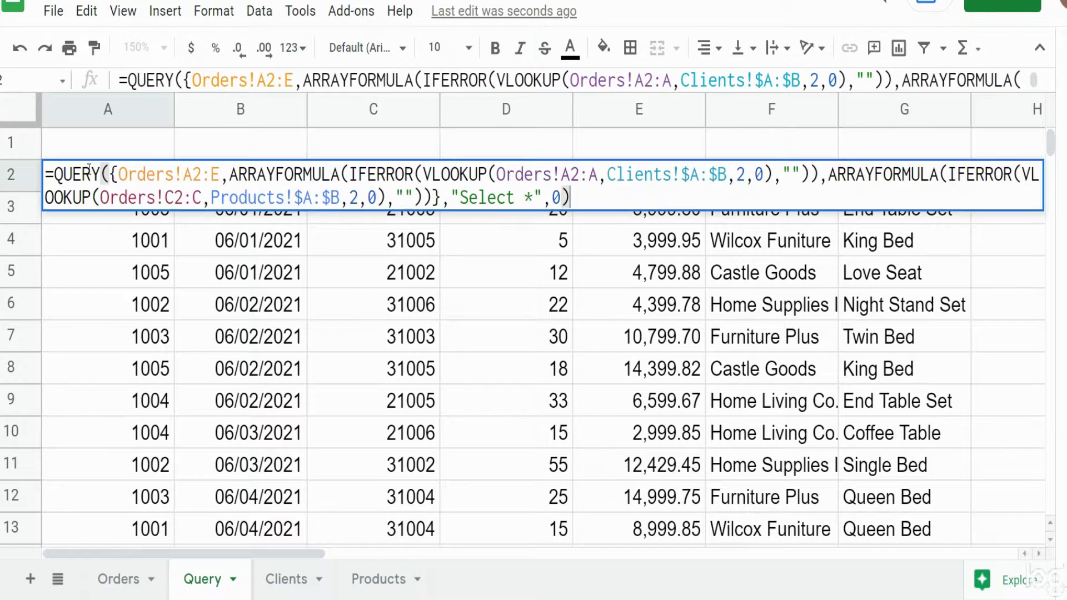
{"action": "left_click", "coordinate": [119, 176]}
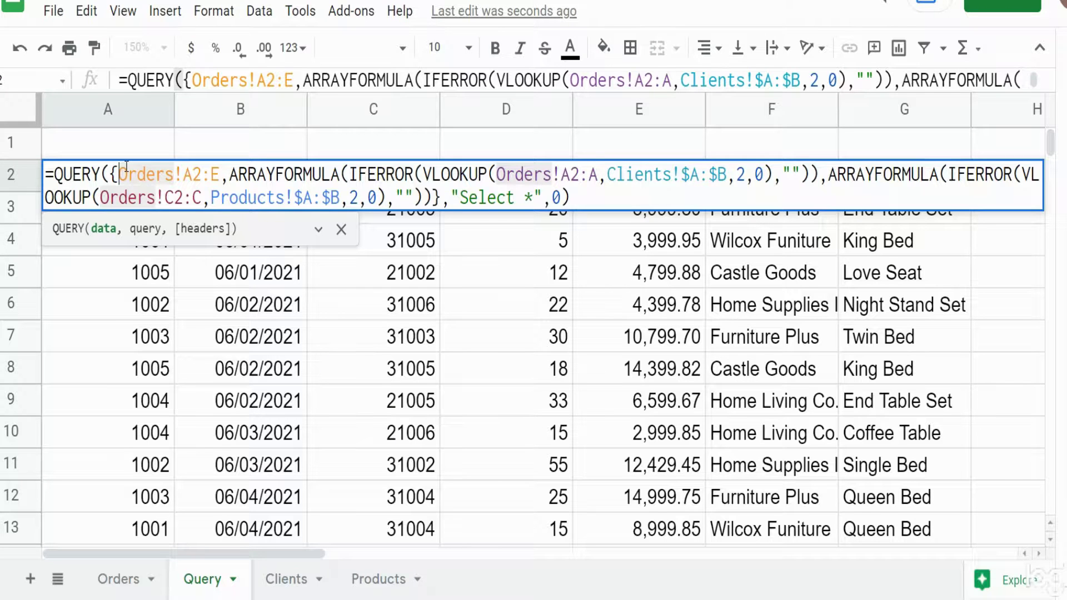
{"action": "type", "text": "Orders"}
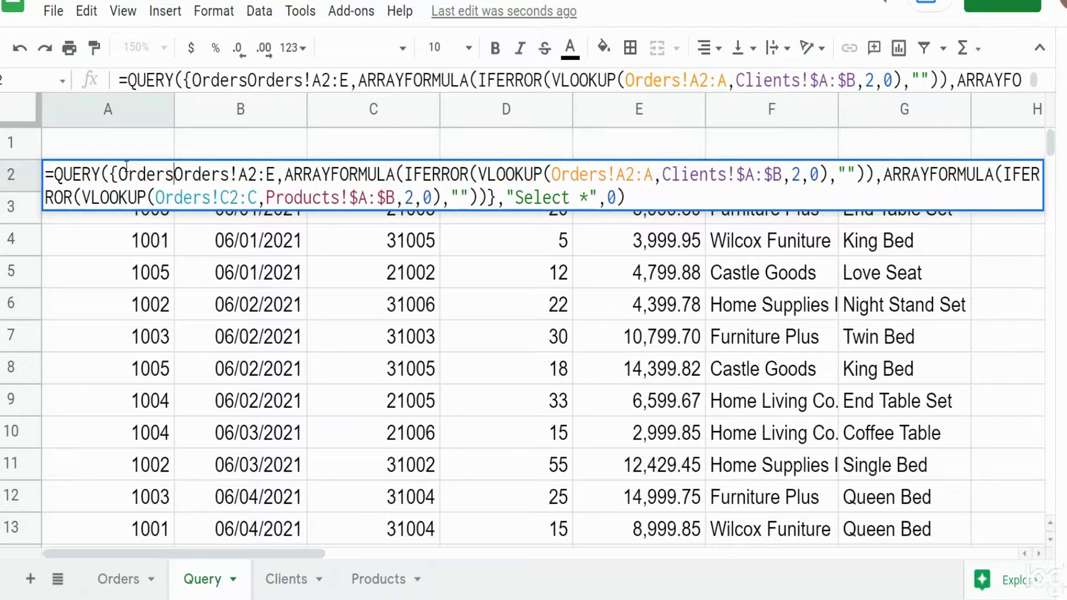
{"action": "type", "text": "!"}
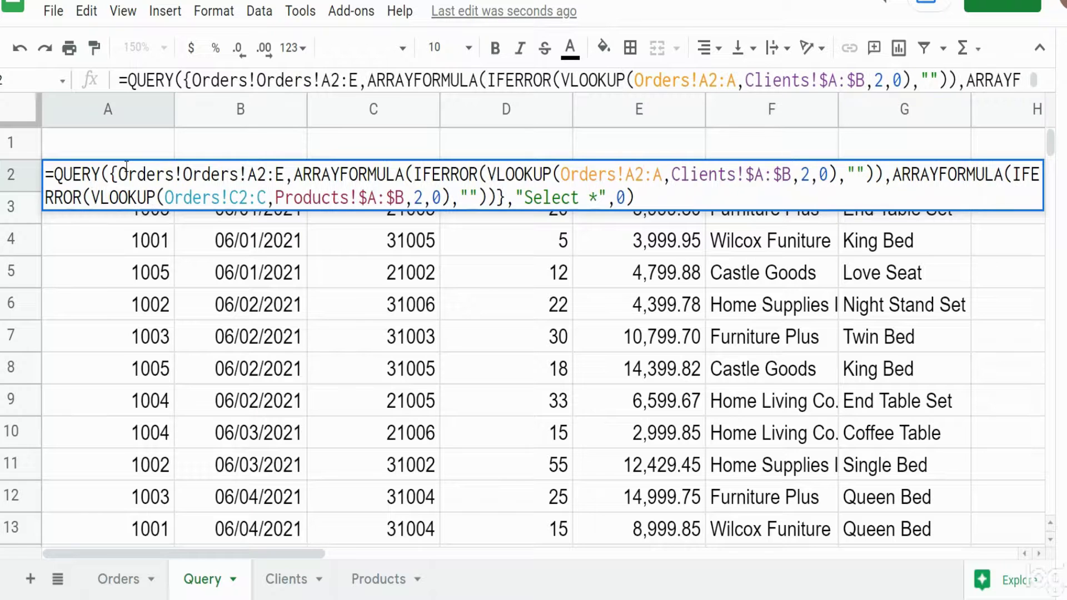
{"action": "type", "text": "\""}
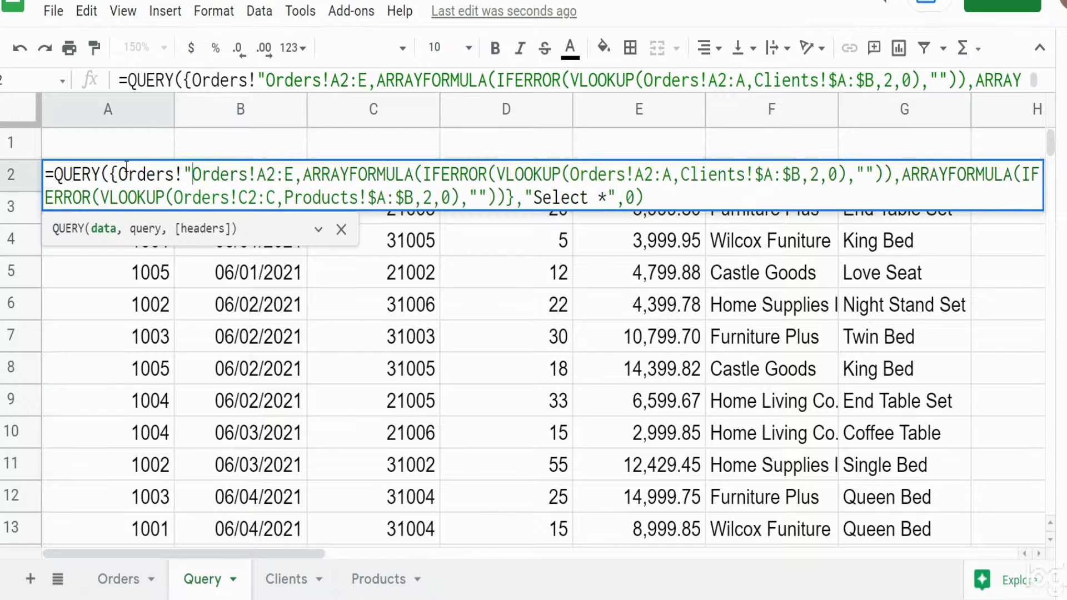
{"action": "type", "text": "A"}
{"action": "key", "text": "BackSpace"}
{"action": "key", "text": "BackSpace"}
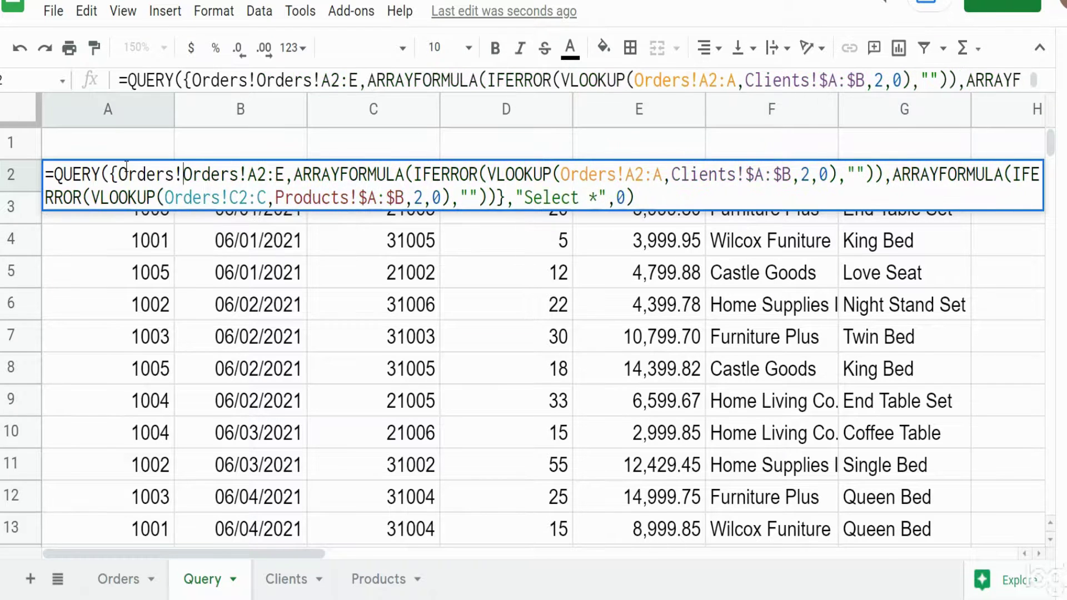
{"action": "type", "text": "A1"}
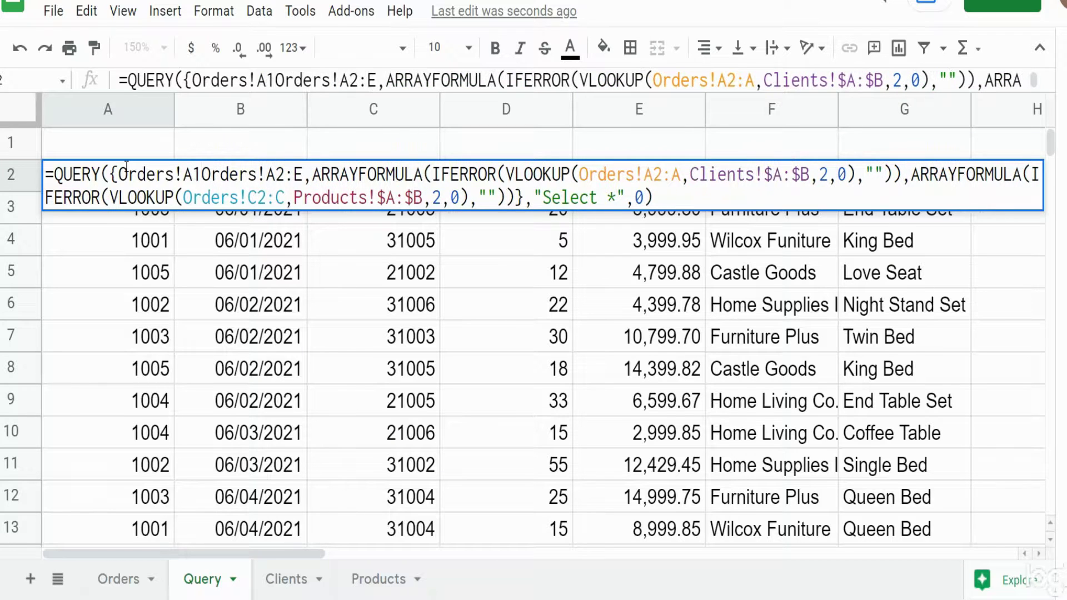
{"action": "type", "text": ":E1,"}
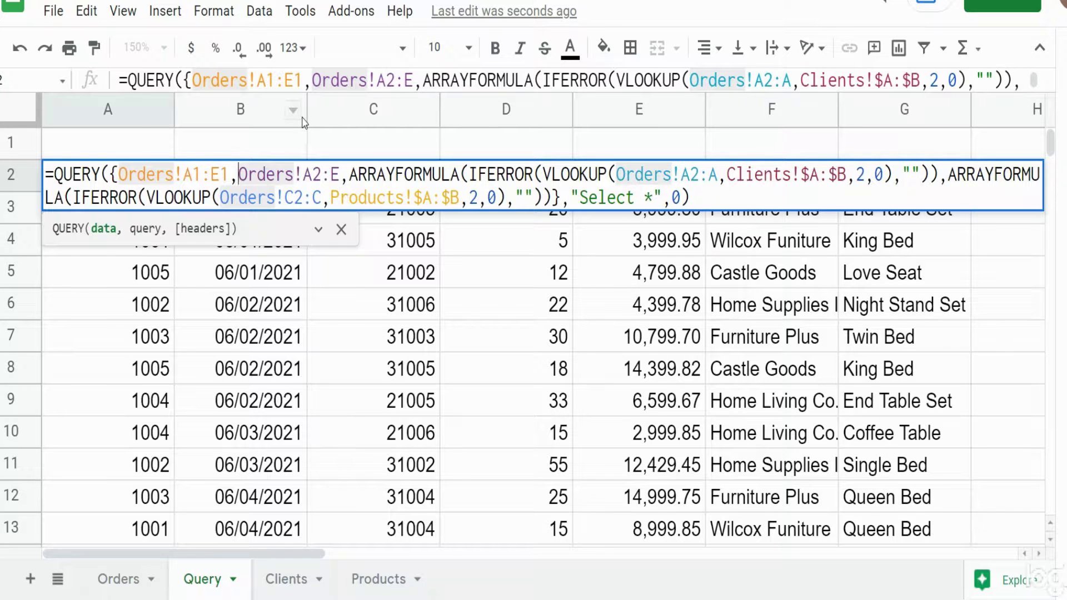
Add "Client Name" and "Product Description" labels, then a semicolon before the data range.
{"action": "type", "text": "\"S"}
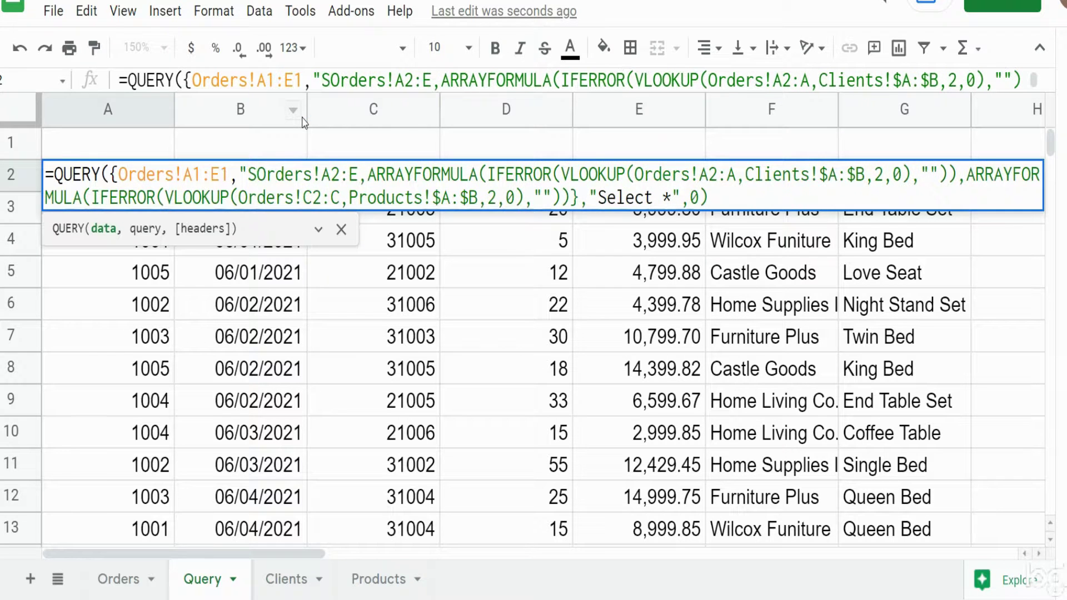
{"action": "key", "text": "BackSpace"}
{"action": "type", "text": "Clien"}
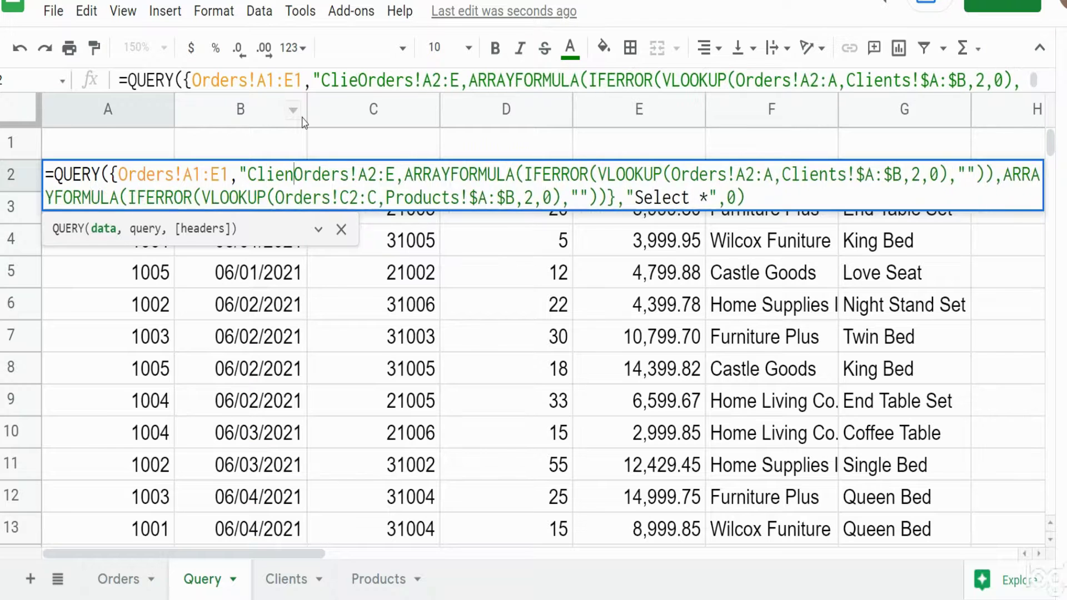
{"action": "type", "text": "t"}
{"action": "key", "text": "ctrl+Return"}
{"action": "type", "text": "Name\""}
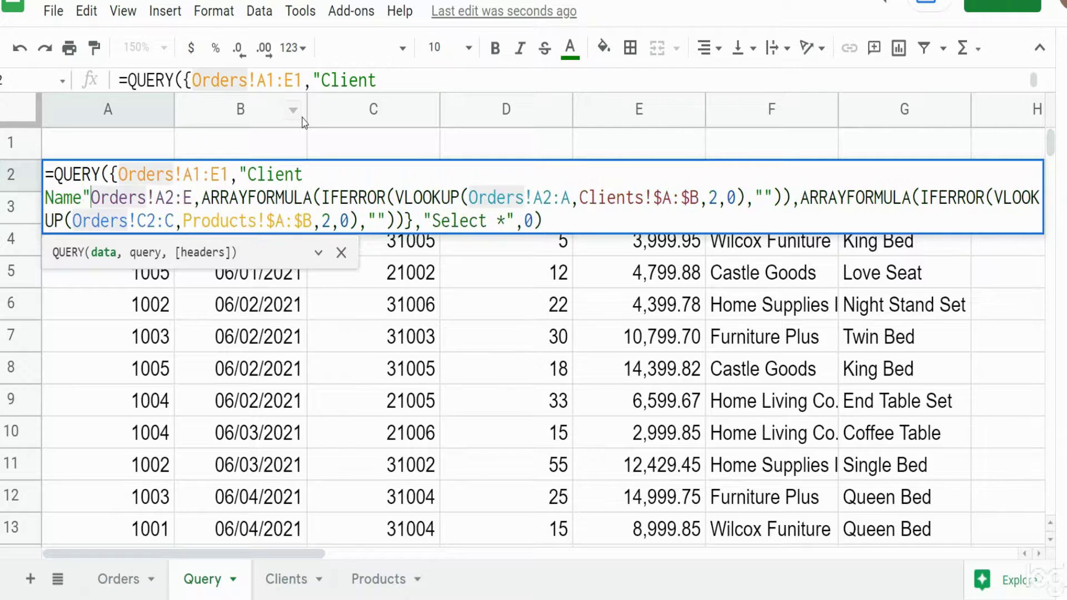
{"action": "type", "text": ","}
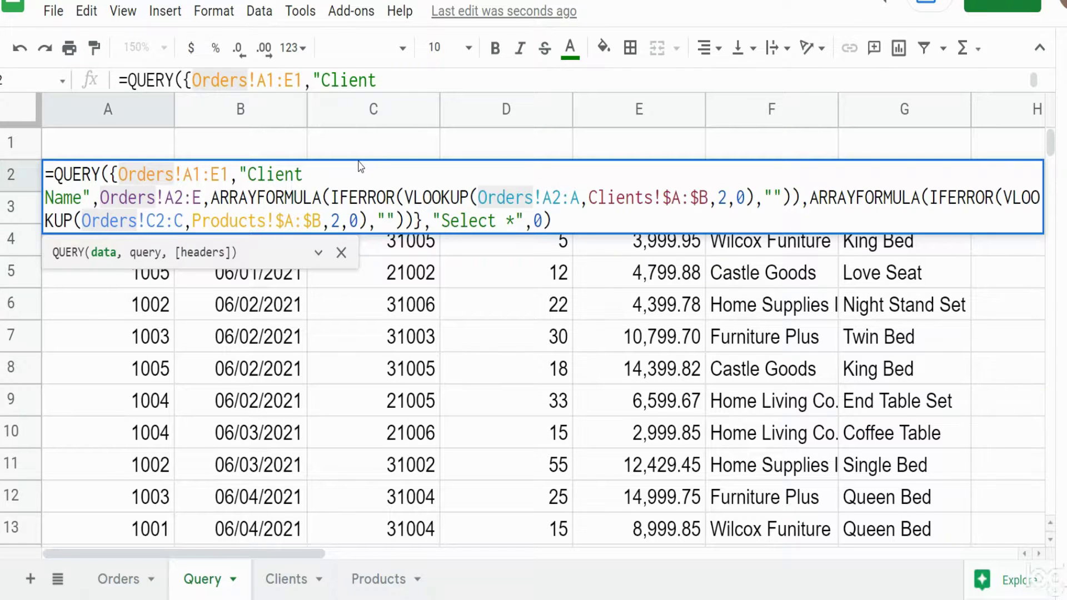
{"action": "type", "text": "\"Product De"}
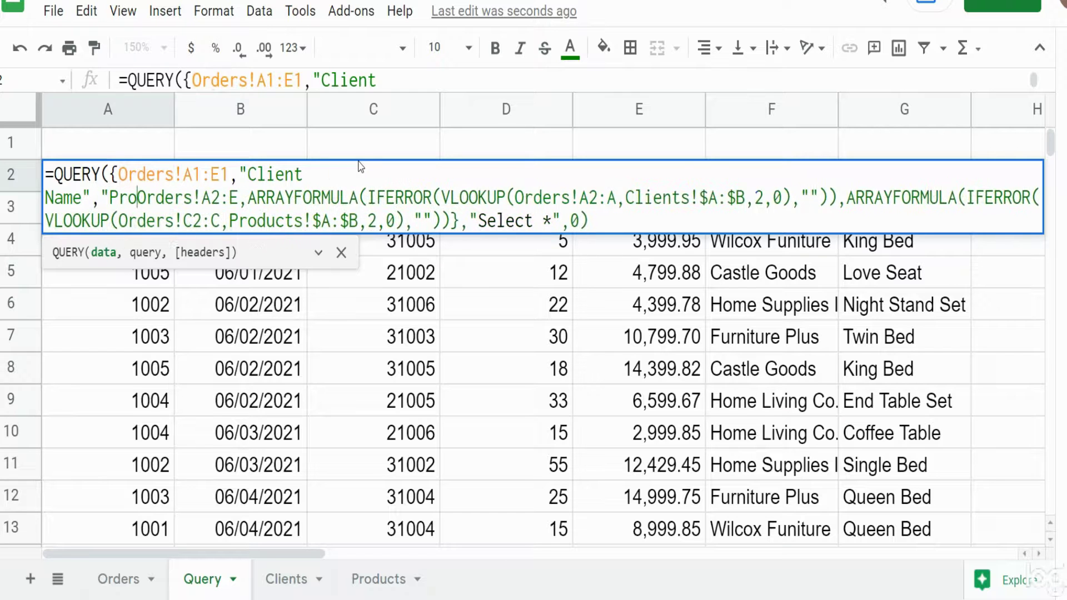
{"action": "type", "text": "scription"}
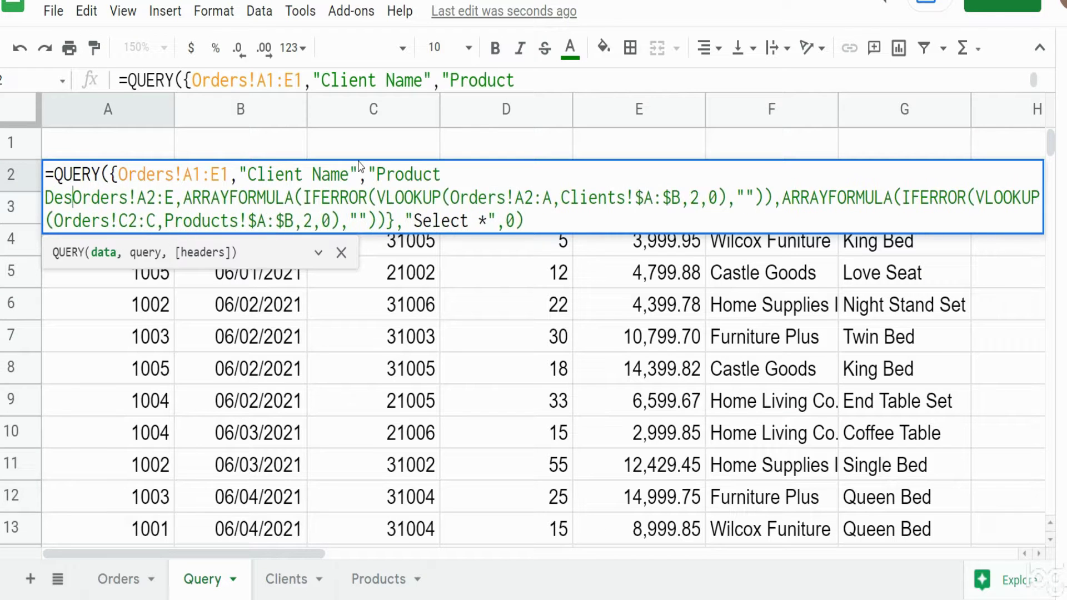
{"action": "type", "text": "\""}
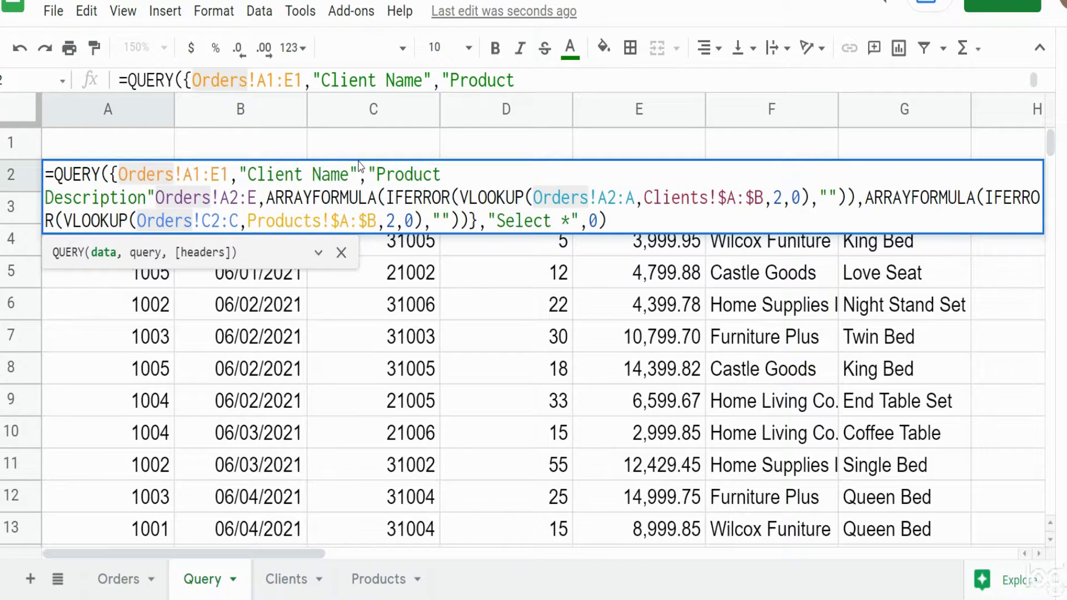
{"action": "type", "text": ";"}
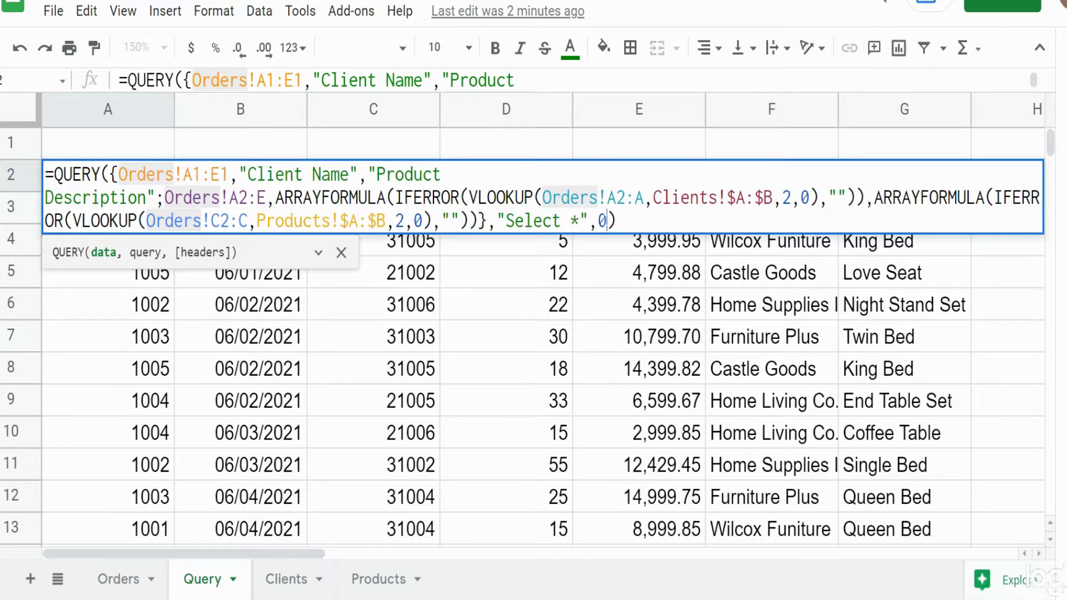
Change the QUERY header count from 0 to 1 and commit the formula.
{"action": "double_click", "coordinate": [602, 220]}
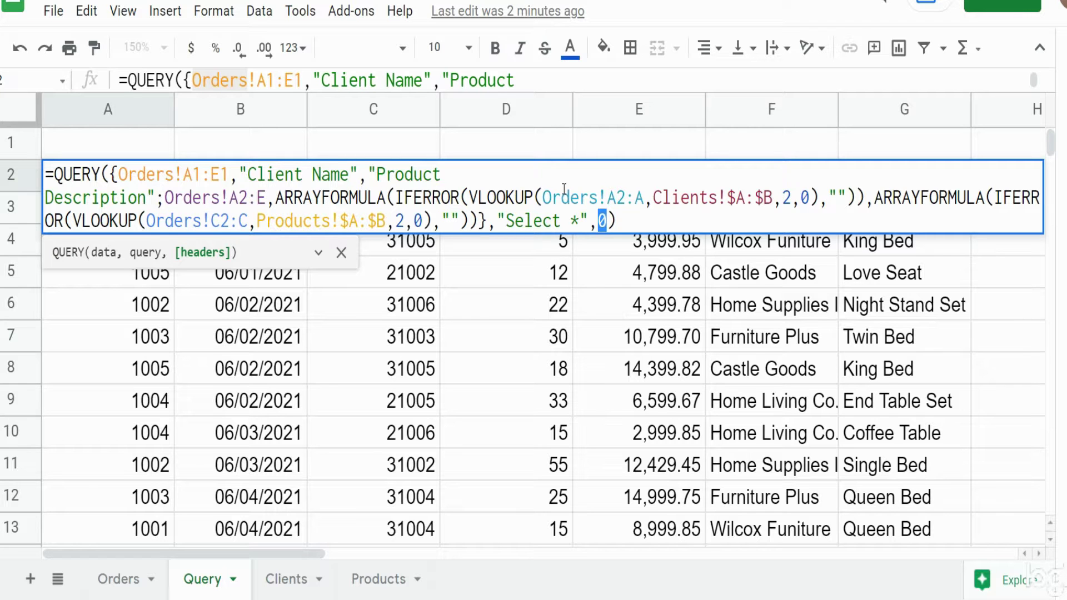
{"action": "type", "text": "1"}
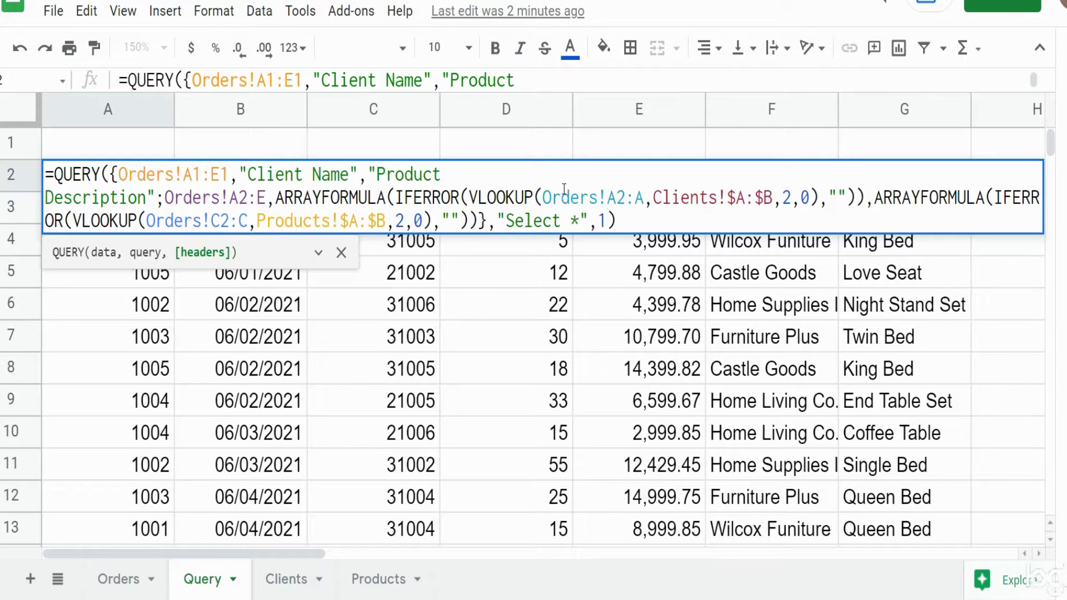
{"action": "left_click", "coordinate": [648, 218]}
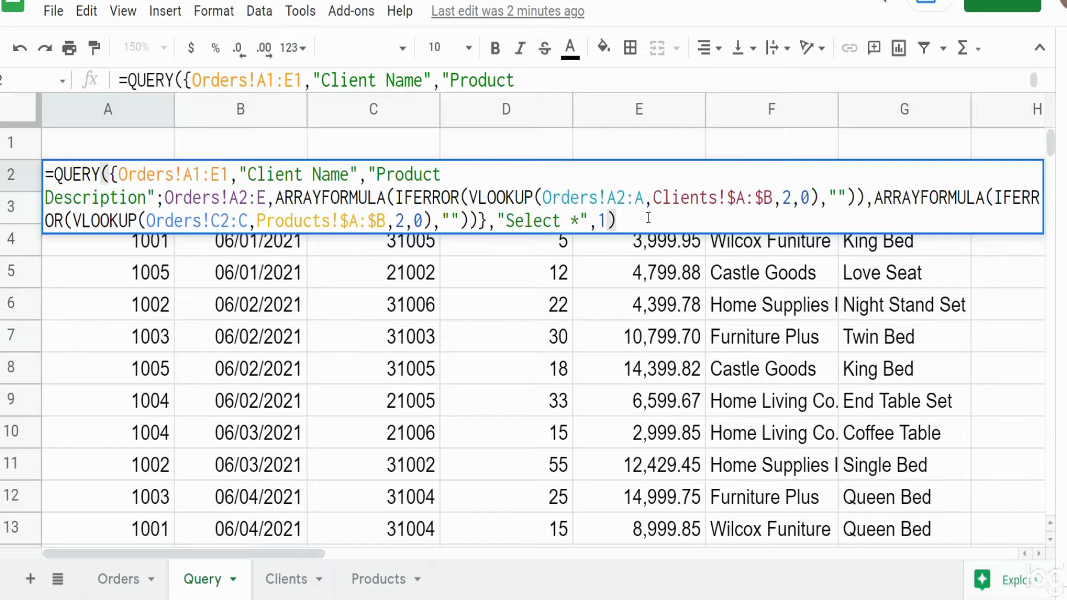
{"action": "key", "text": "Return"}
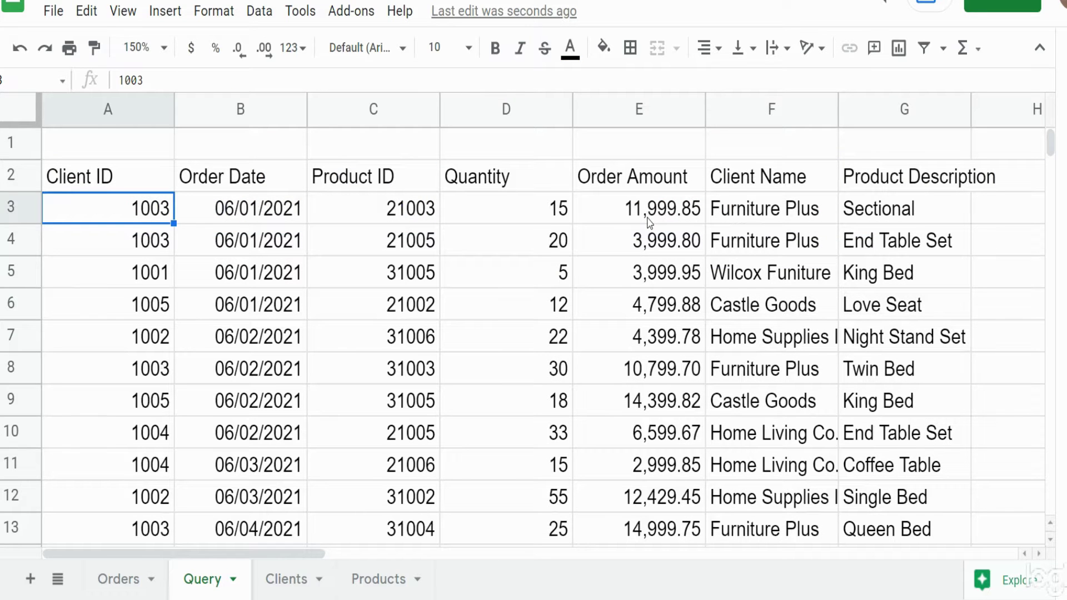
{"action": "key", "text": "Up"}
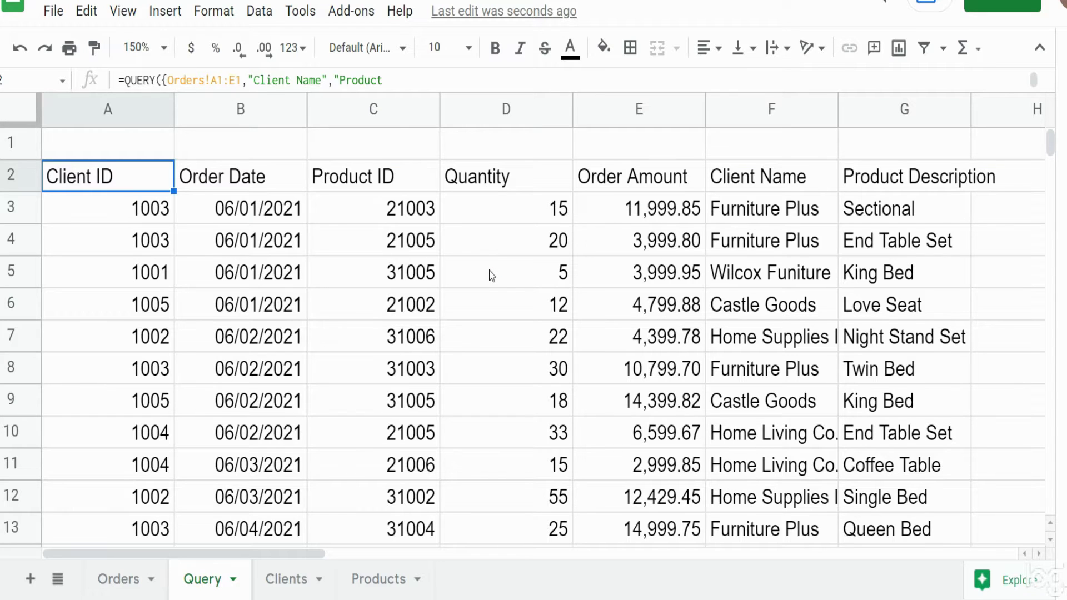
Add the filter Where Col6 = 'Furniture Plus' after Select * in the A2 query string.
{"action": "key", "text": "F2"}
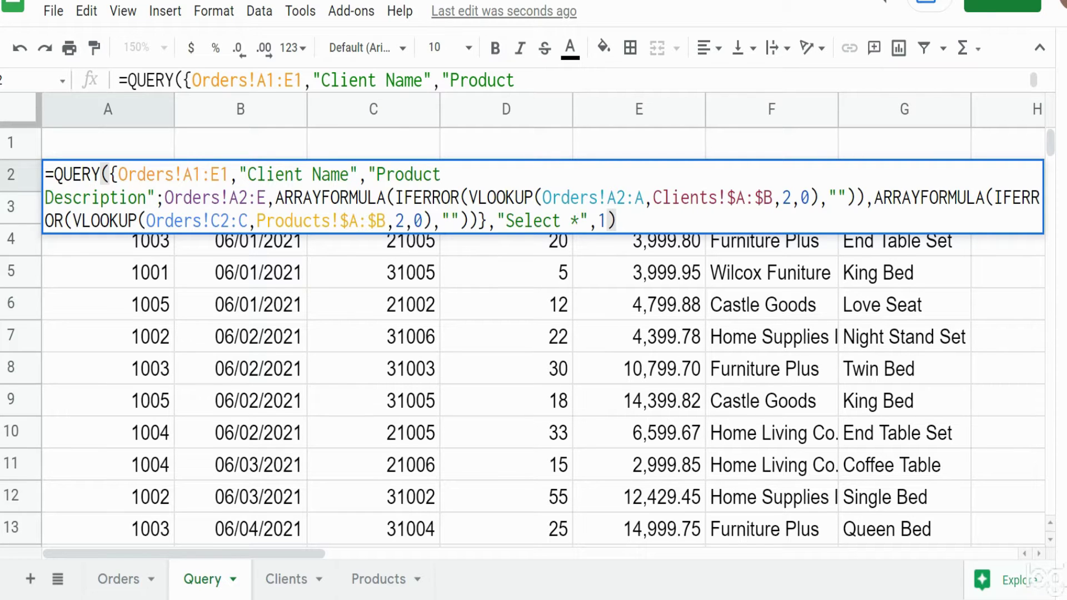
{"action": "key", "text": "Left"}
{"action": "key", "text": "Left"}
{"action": "key", "text": "Left"}
{"action": "key", "text": "Left"}
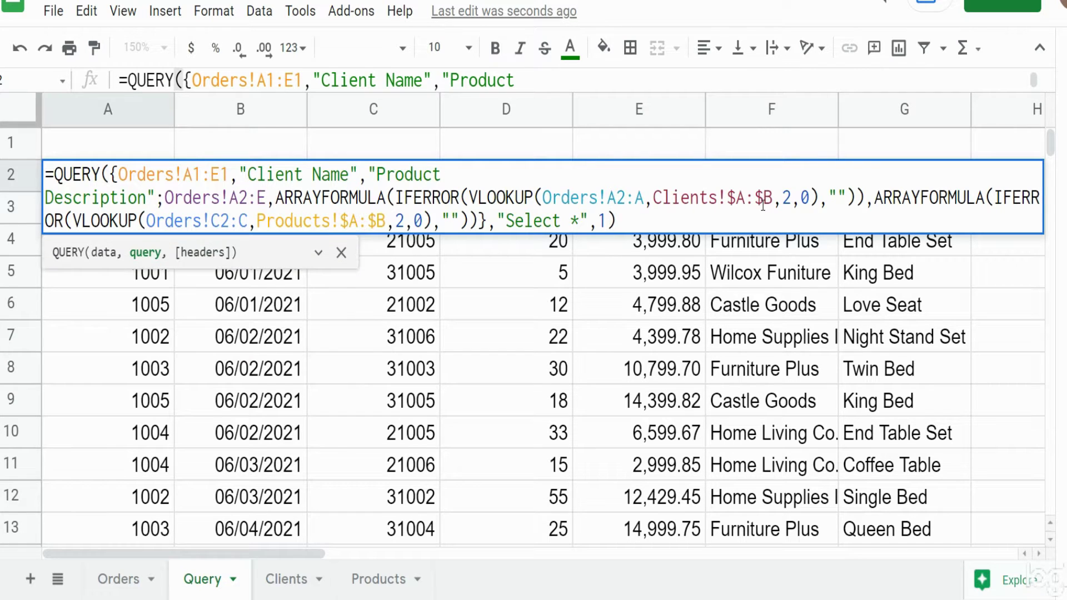
{"action": "type", "text": "where"}
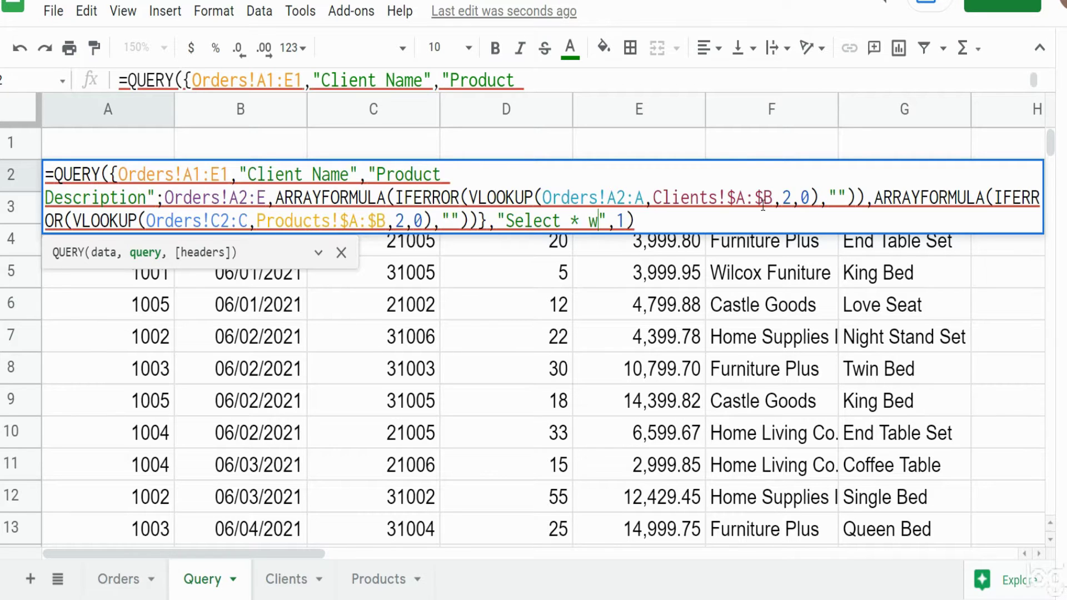
{"action": "key", "text": "BackSpace"}
{"action": "key", "text": "BackSpace"}
{"action": "key", "text": "BackSpace"}
{"action": "key", "text": "BackSpace"}
{"action": "key", "text": "BackSpace"}
{"action": "type", "text": "Where"}
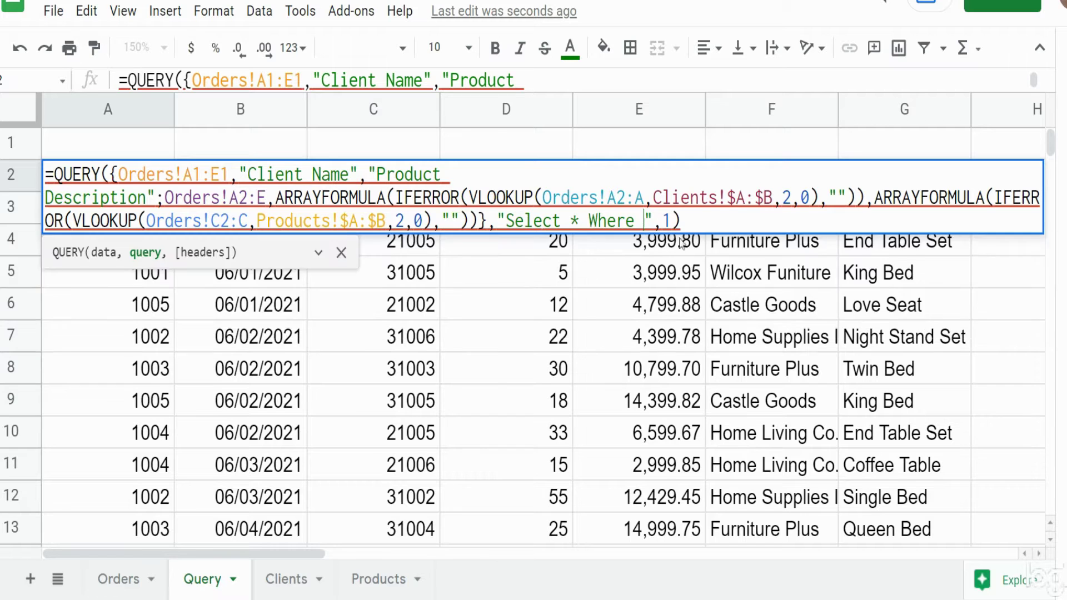
{"action": "type", "text": "Col"}
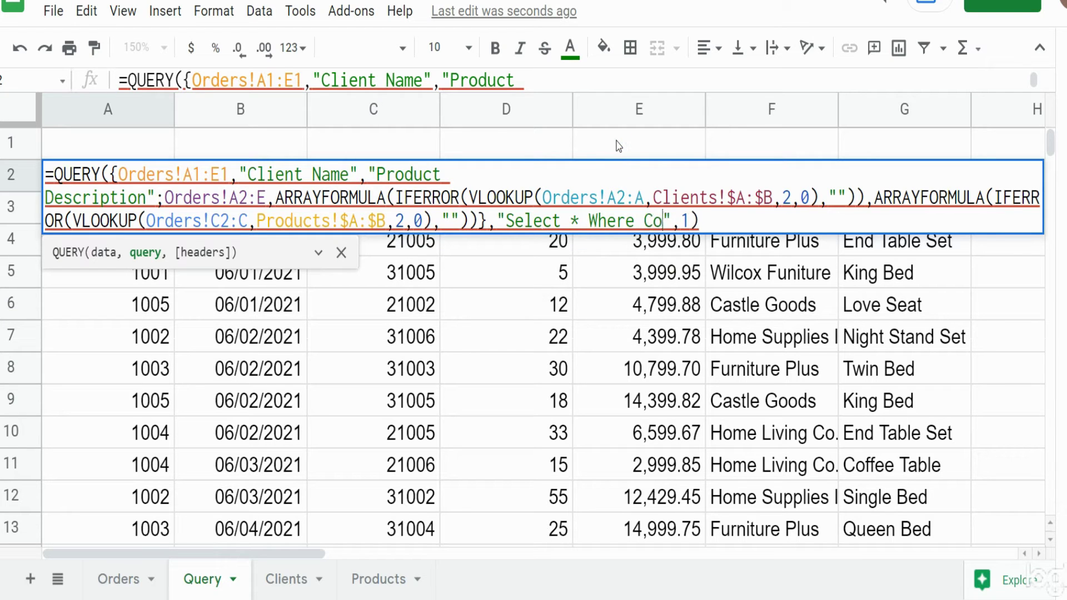
{"action": "type", "text": "6 ="}
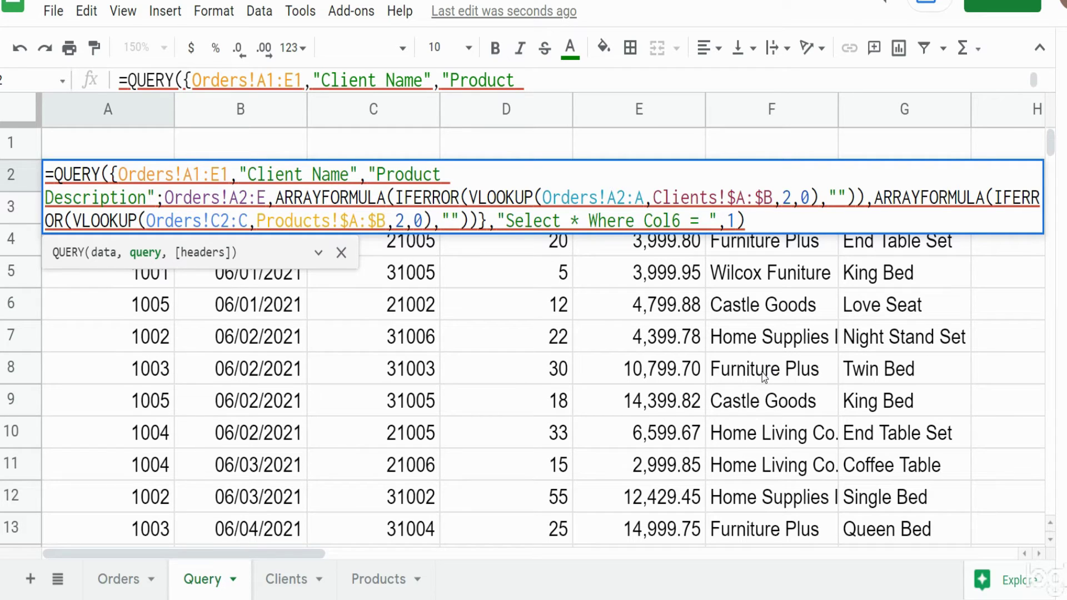
{"action": "type", "text": "'Furnitu"}
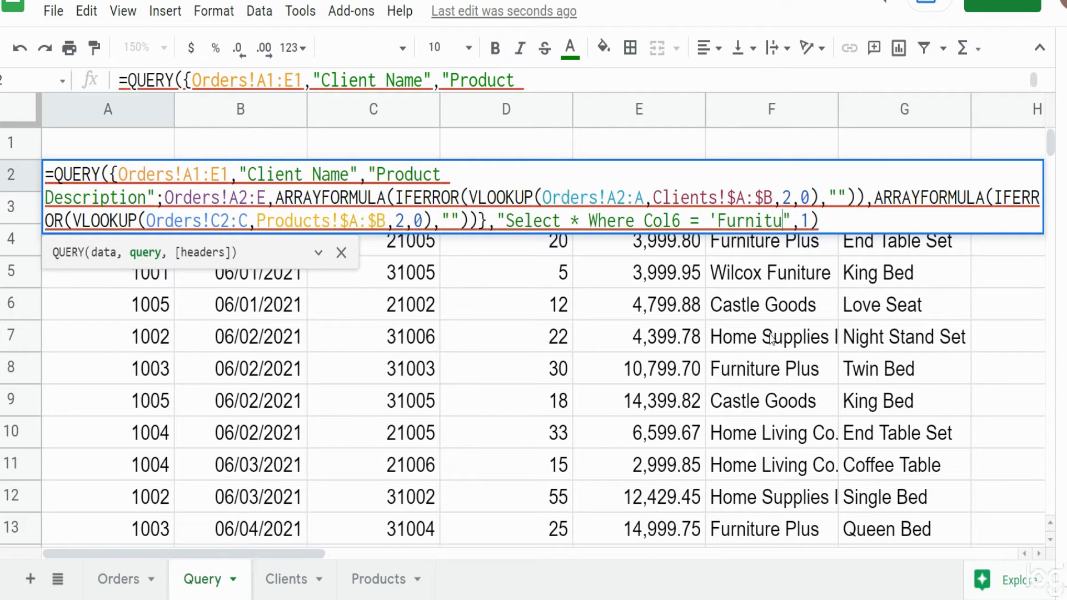
{"action": "type", "text": "re Plus"}
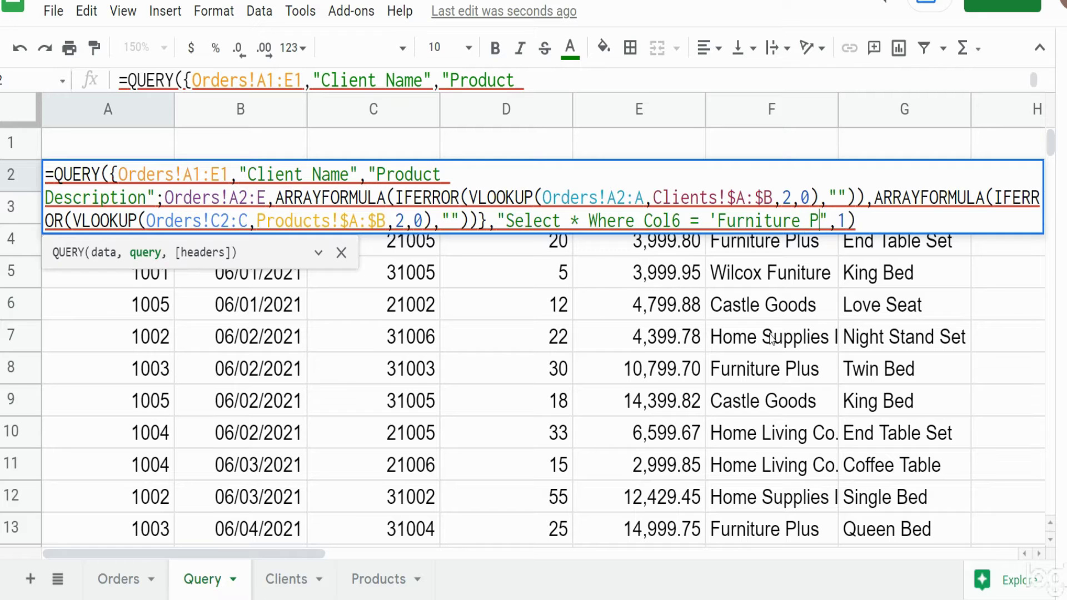
{"action": "type", "text": "'"}
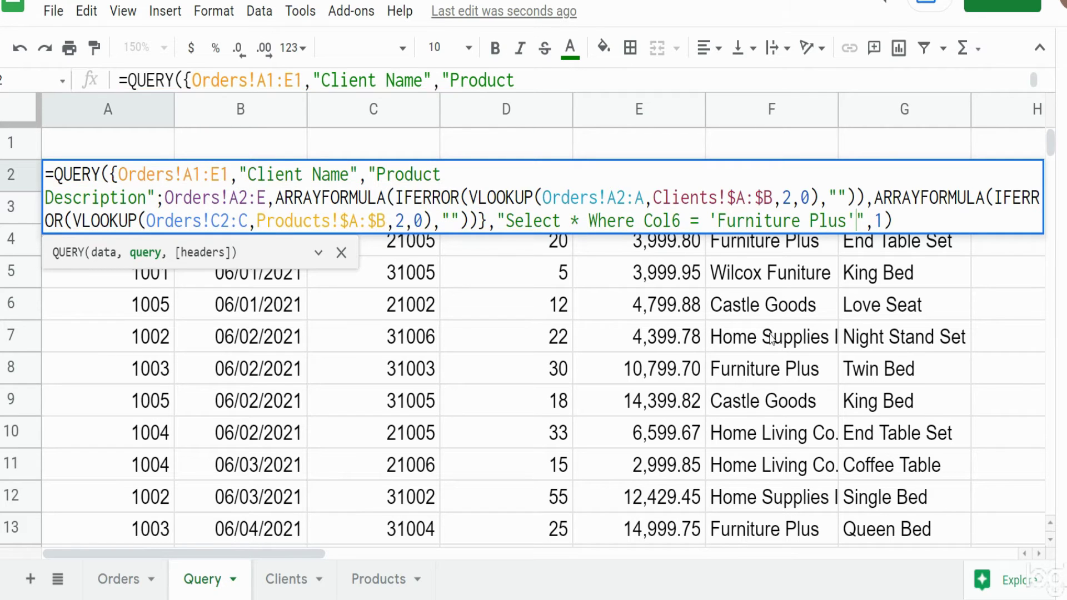
{"action": "key", "text": "Return"}
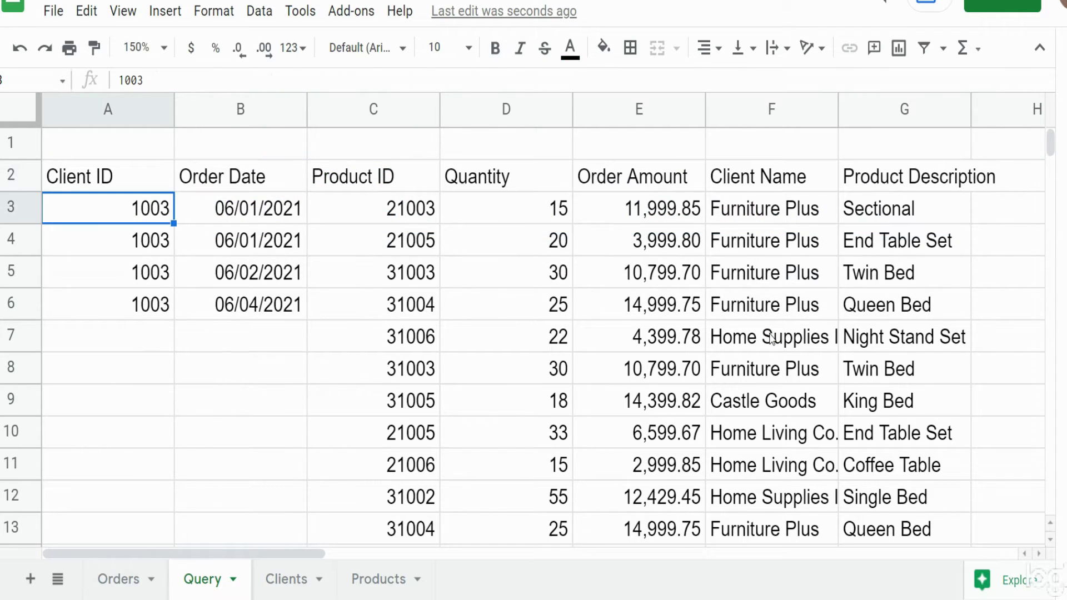